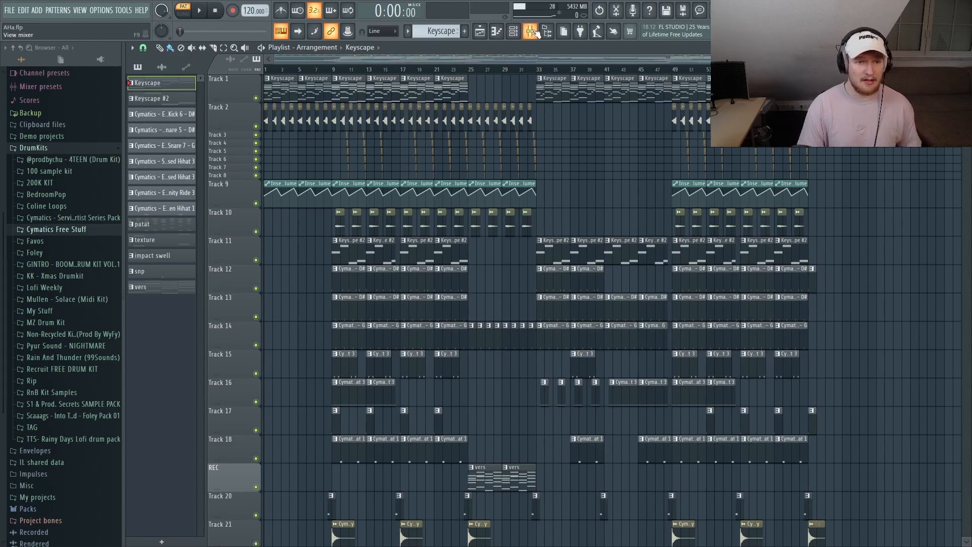
# Open the notes of the Keyscape channel in the piano roll to view the full four-bar chord progression
pyautogui.click(513, 31)
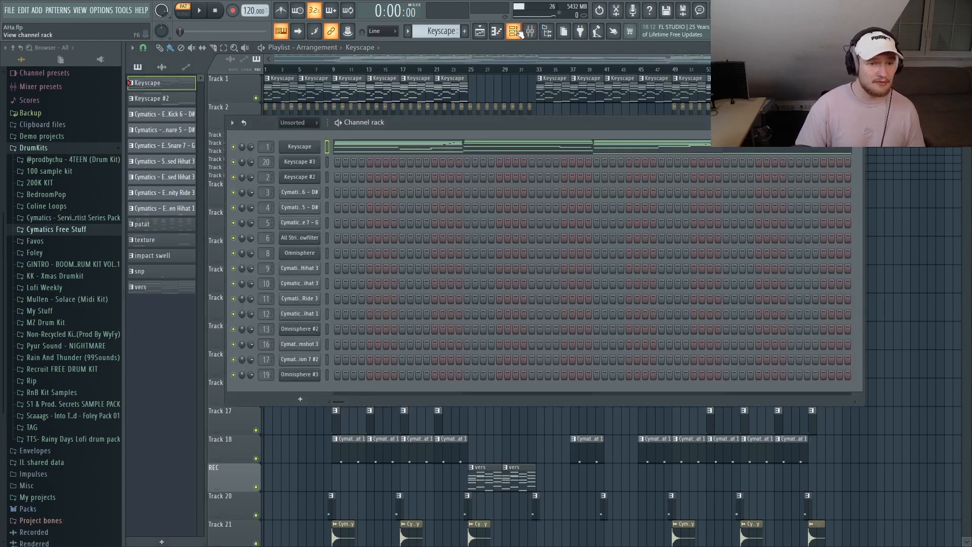
pyautogui.click(480, 147)
pyautogui.scroll(-5, 488, 224)
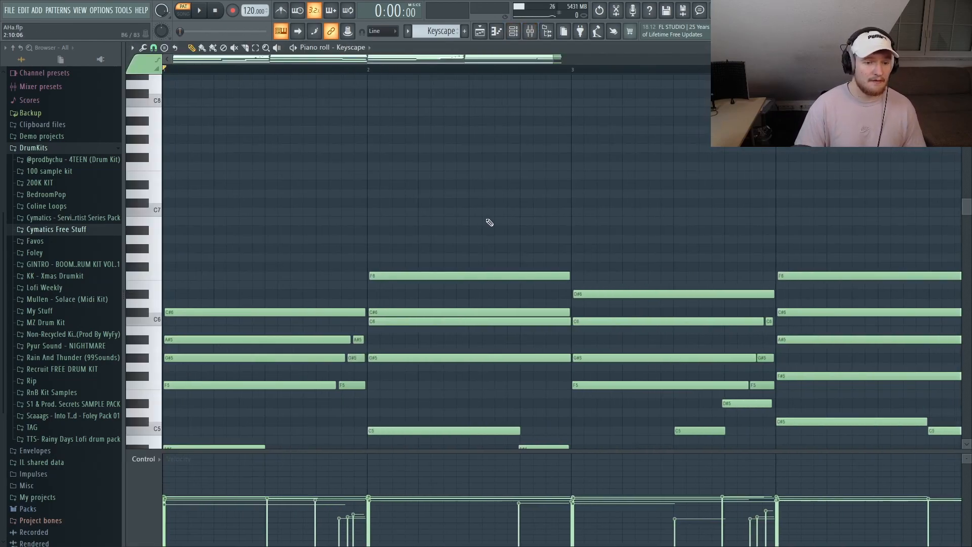
pyautogui.scroll(-3, 495, 212)
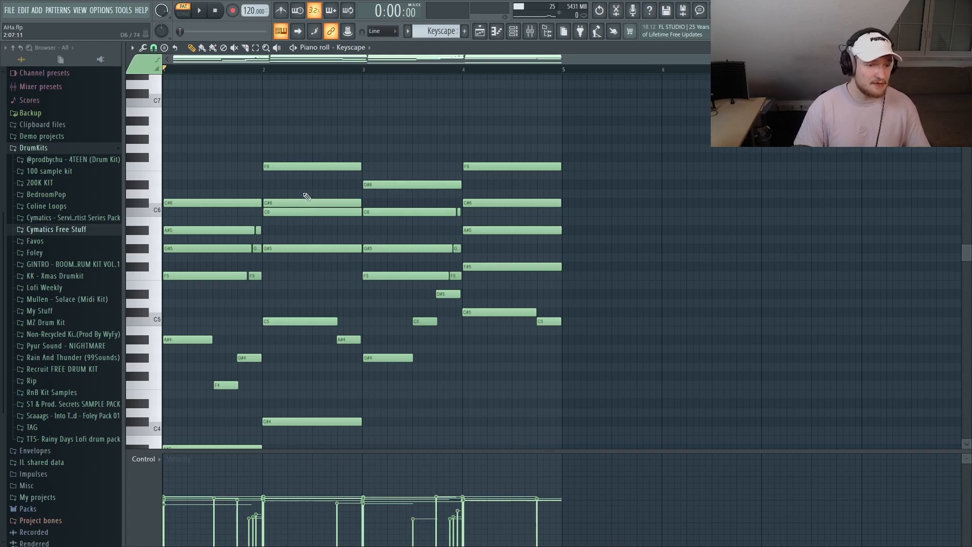
# Transpose the F6 and C#6 notes in bar 2 down one octave and back up, and clear the note selection
pyautogui.moveTo(303, 153); pyautogui.dragTo(307, 205)
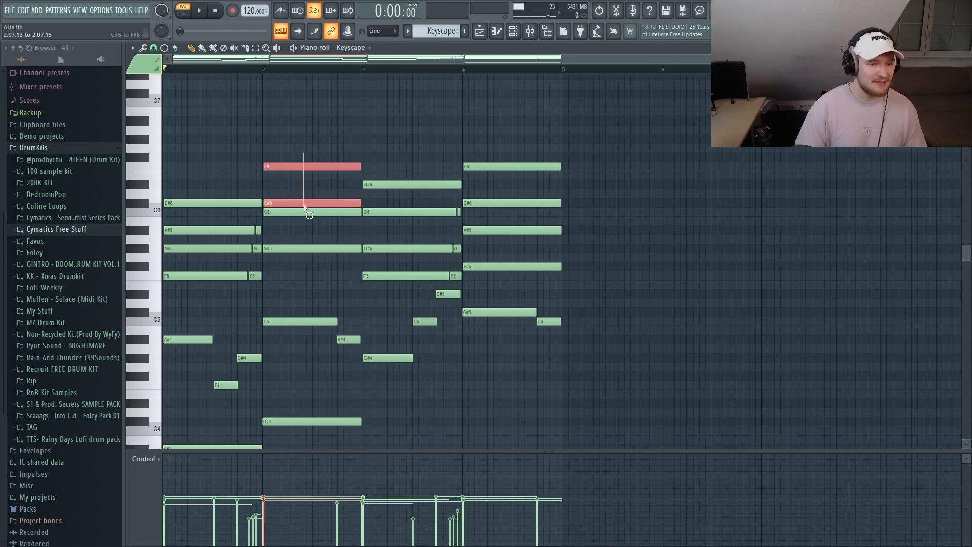
pyautogui.hotkey('ctrl', 'Down')
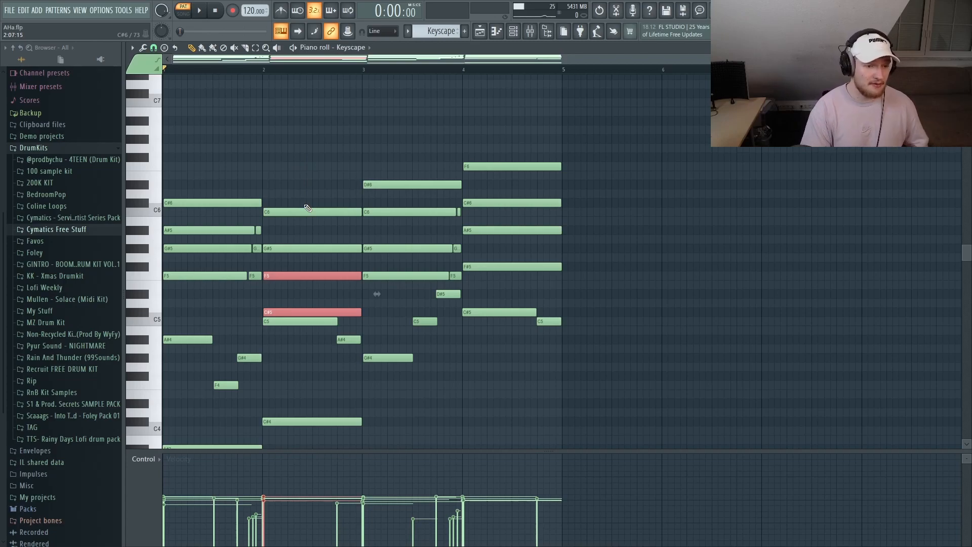
pyautogui.hotkey('ctrl', 'Up')
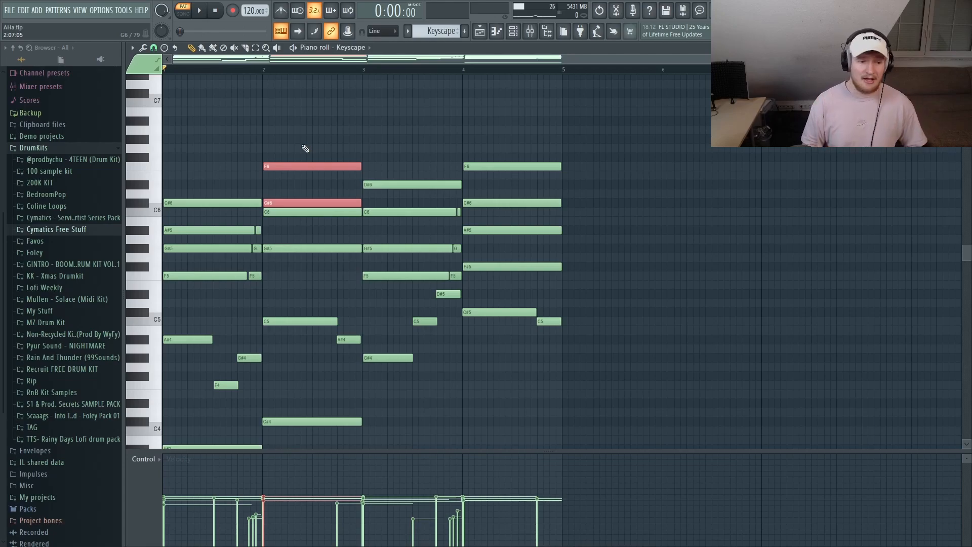
pyautogui.click(393, 148)
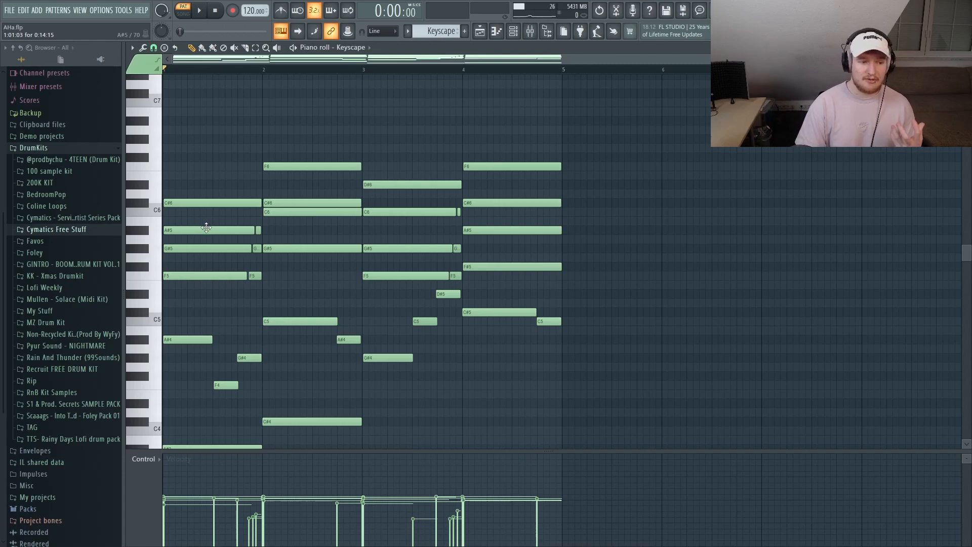
# Review the lower bass notes of the Keyscape chords and close the piano roll and channel rack
pyautogui.scroll(-5, 212, 233)
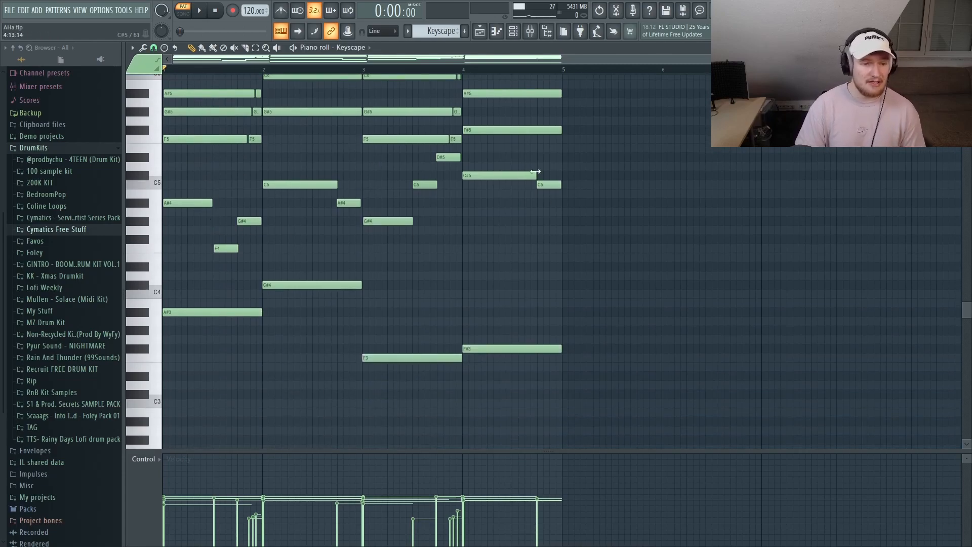
pyautogui.scroll(2, 202, 223)
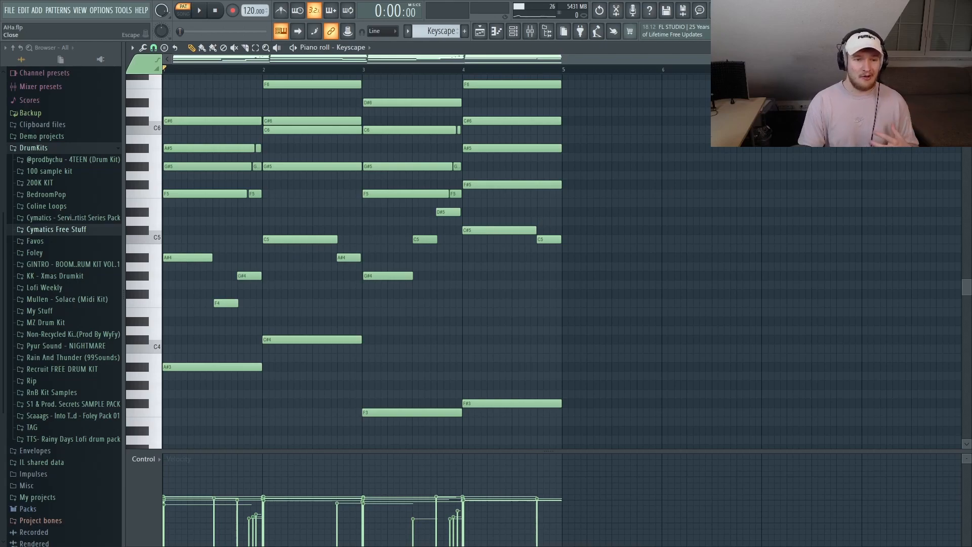
pyautogui.scroll(2, 362, 259)
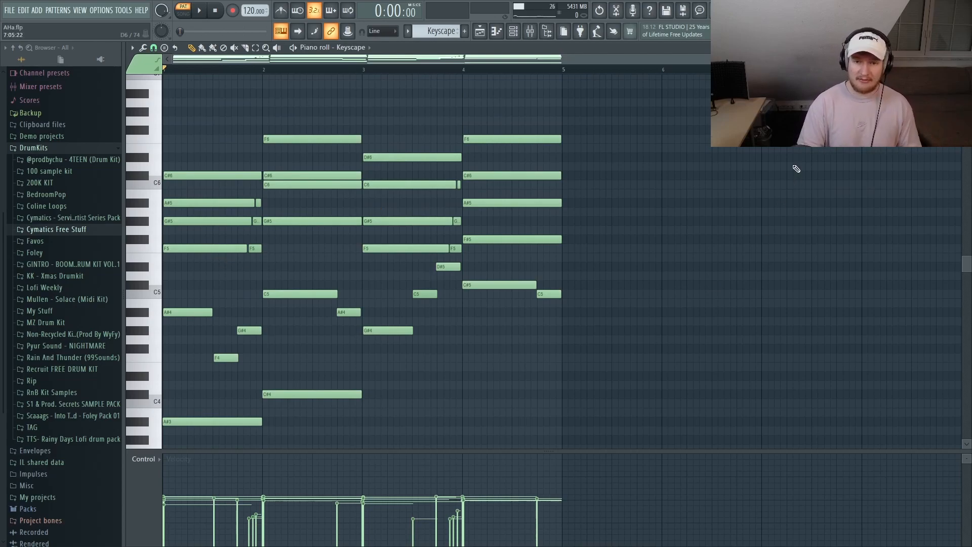
pyautogui.click(965, 48)
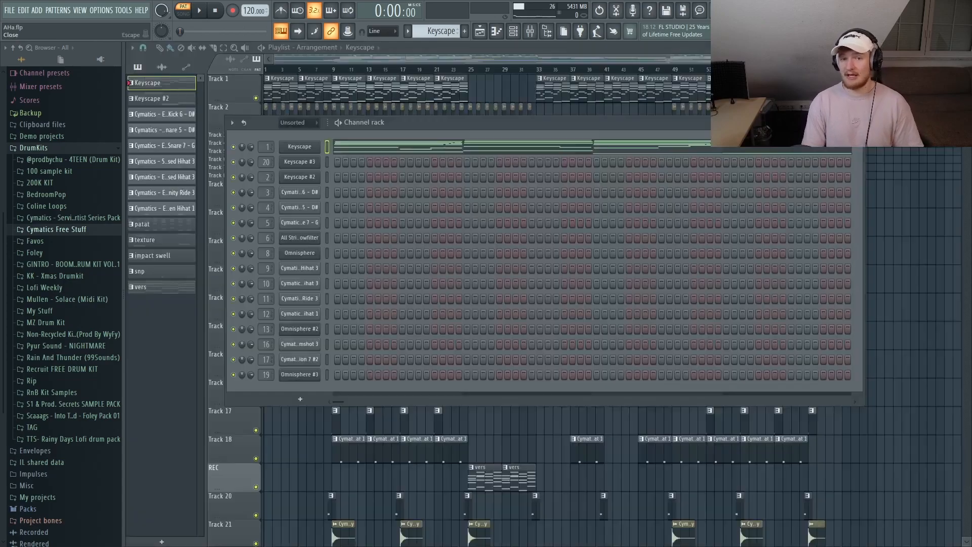
pyautogui.click(857, 122)
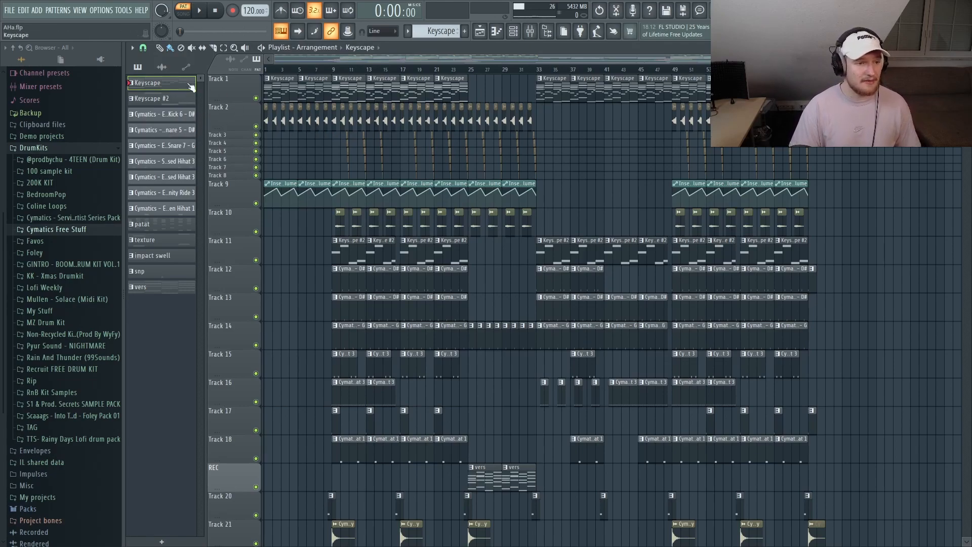
# Inspect the All Strings Slowfilter notes of the patat pattern in the piano roll and return to the playlist
pyautogui.click(161, 66)
pyautogui.click(138, 67)
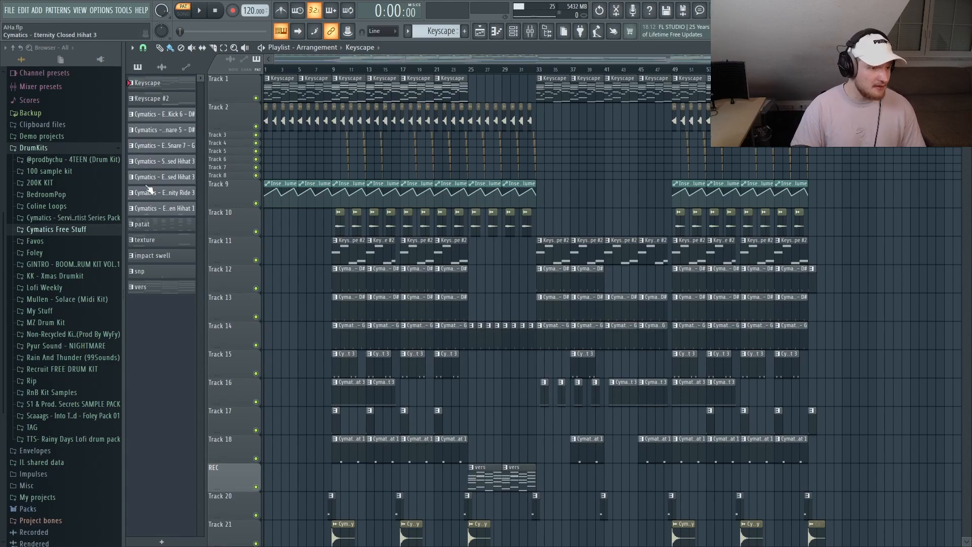
pyautogui.click(163, 226)
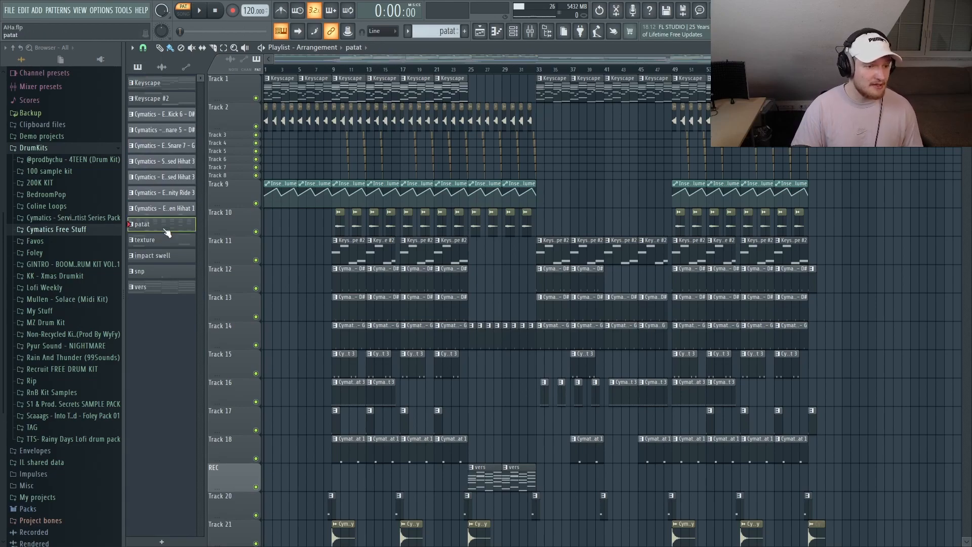
pyautogui.click(523, 33)
pyautogui.click(514, 248)
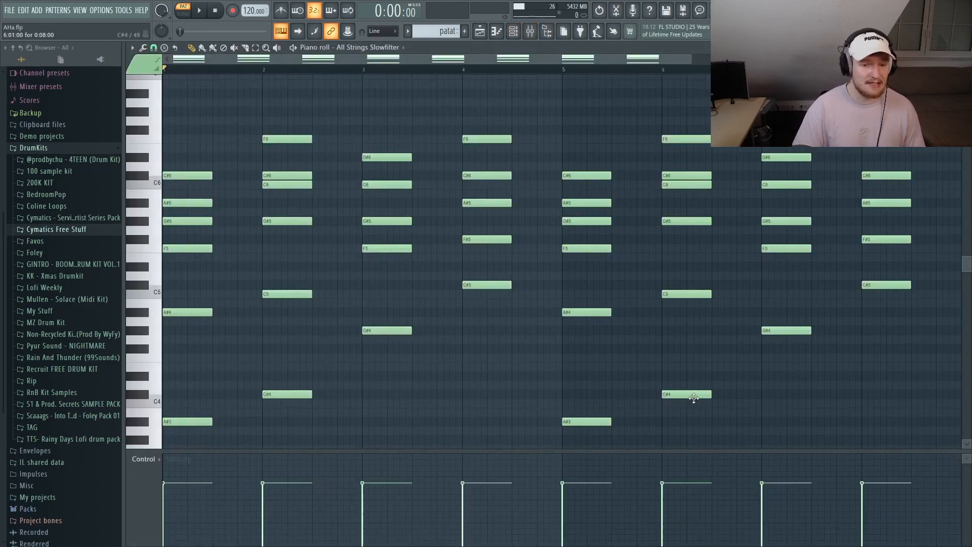
pyautogui.keyDown('ctrl'); pyautogui.scroll(-4, 749, 369); pyautogui.keyUp('ctrl')
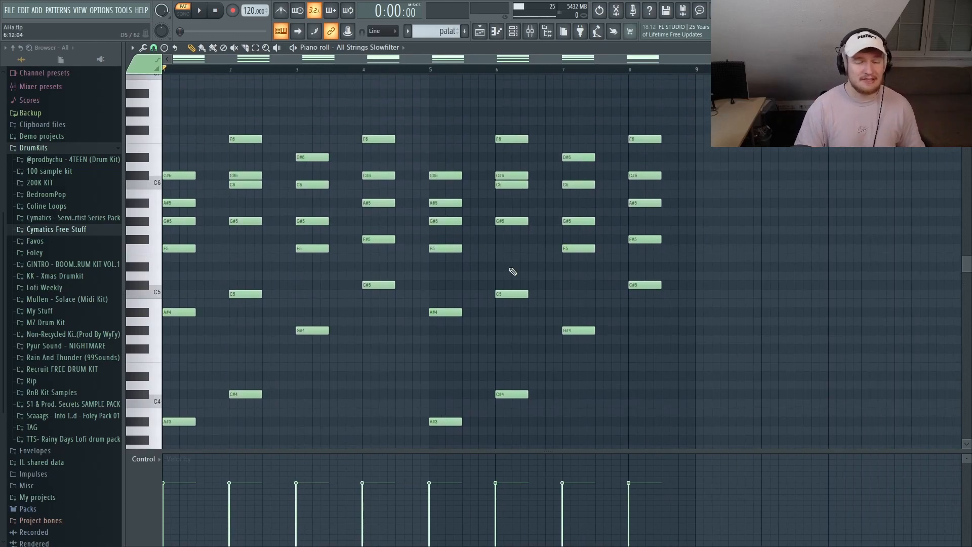
pyautogui.press('F7')
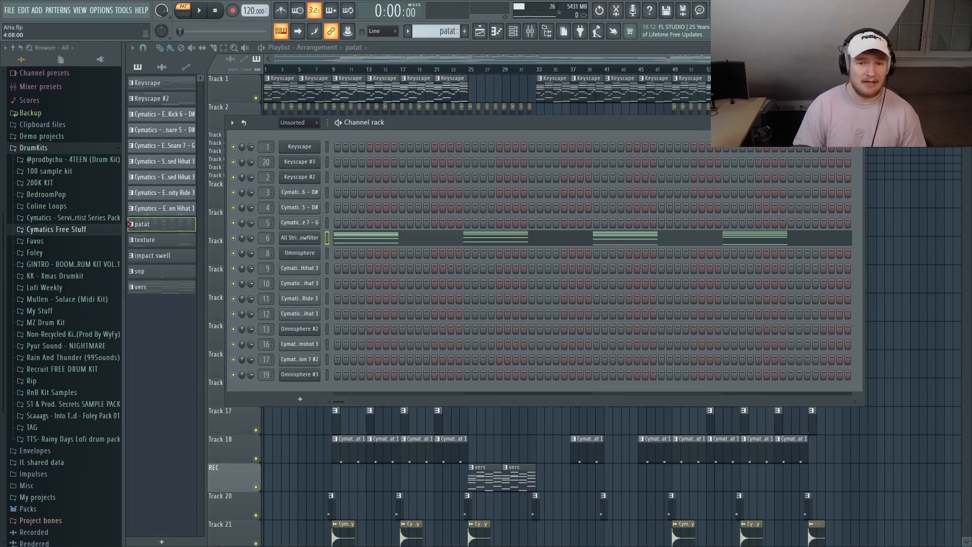
pyautogui.press('F6')
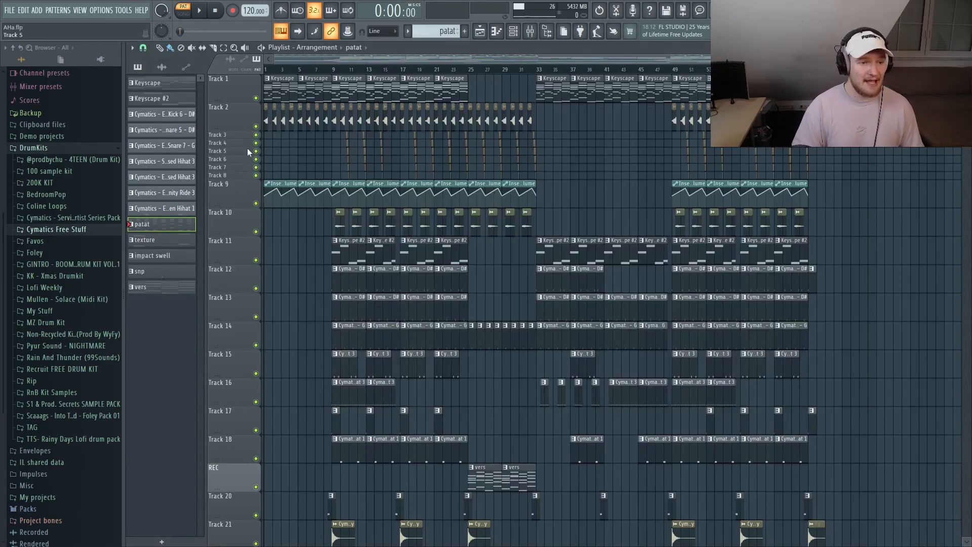
# Examine the arrangement of the 120Bpm pad and pad #2 clips on tracks 2 to 8 of the playlist
pyautogui.scroll(8, 256, 152)
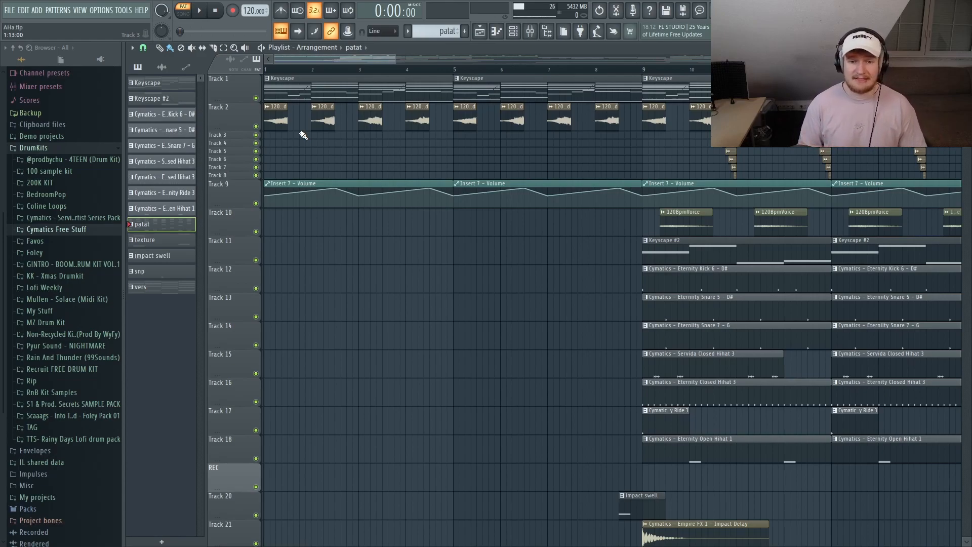
pyautogui.scroll(-3, 369, 461)
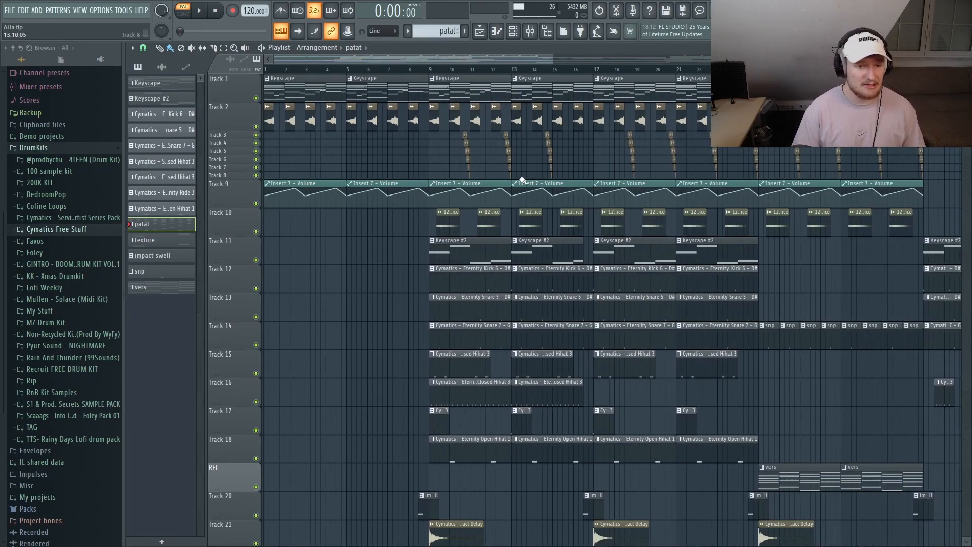
pyautogui.scroll(-3, 582, 172)
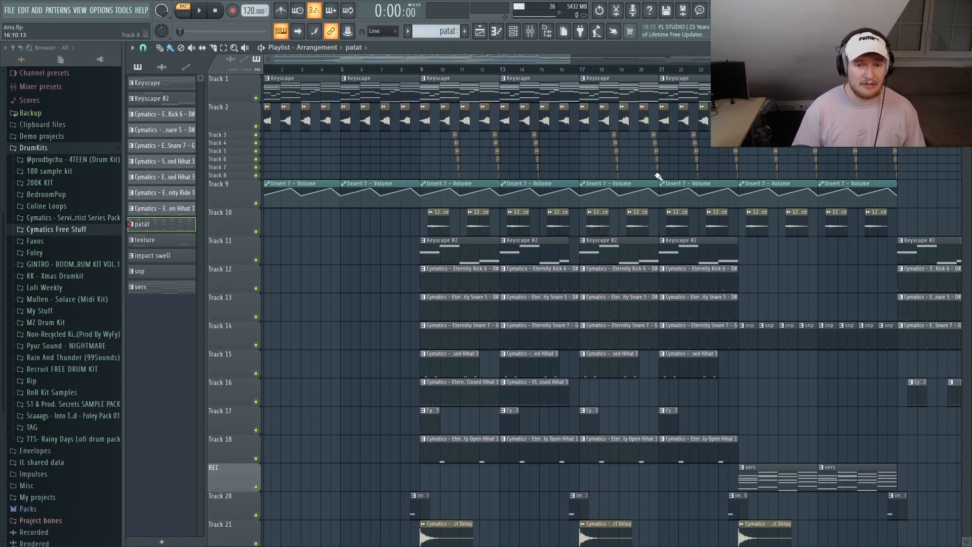
pyautogui.scroll(-2, 622, 228)
pyautogui.scroll(4, 370, 149)
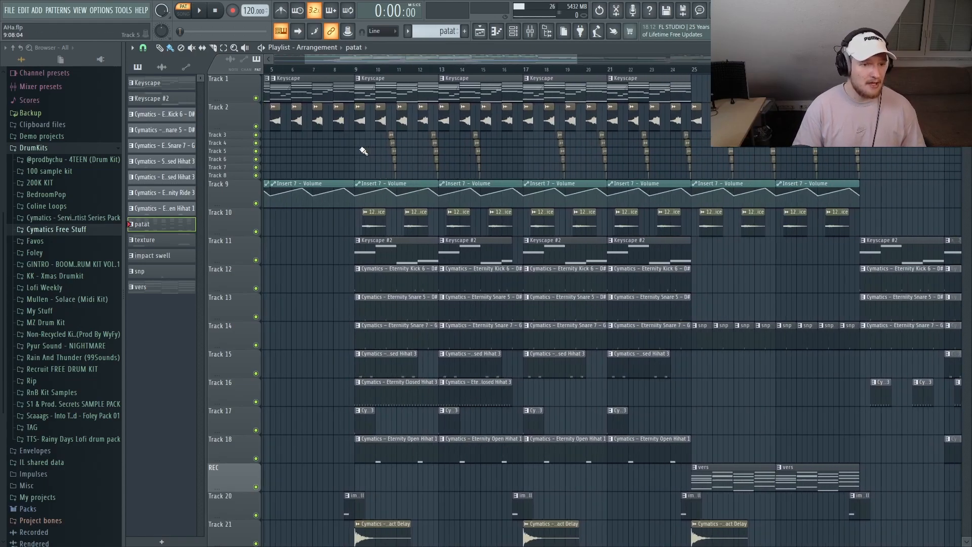
pyautogui.scroll(5, 363, 152)
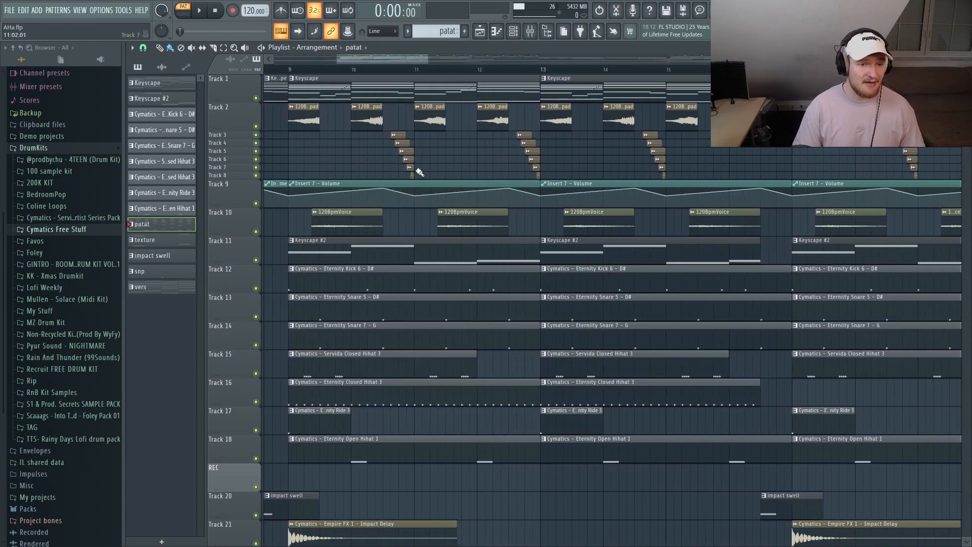
pyautogui.scroll(2, 383, 167)
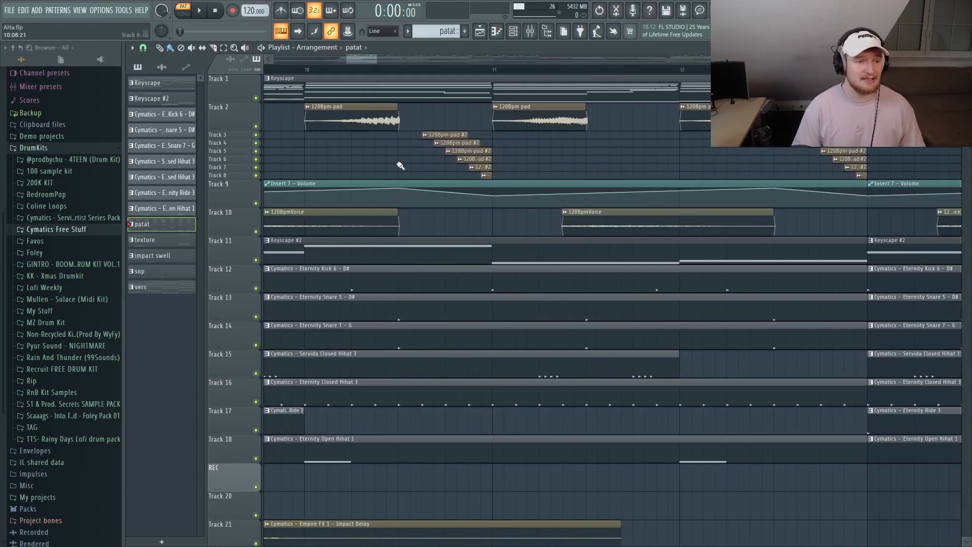
# Check the pitch and time-stretching settings of the 120Bpm pad #2 audio clip and close its window
pyautogui.click(163, 68)
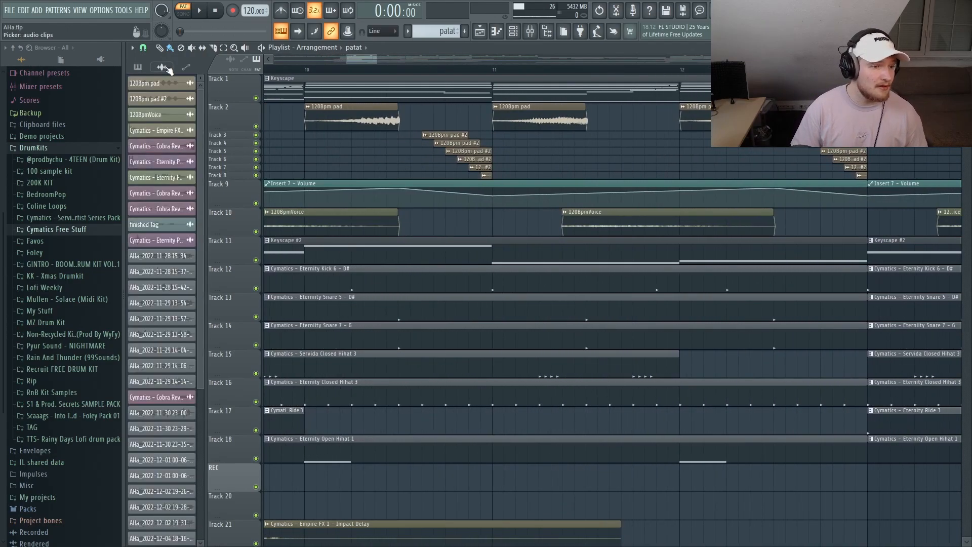
pyautogui.click(165, 100)
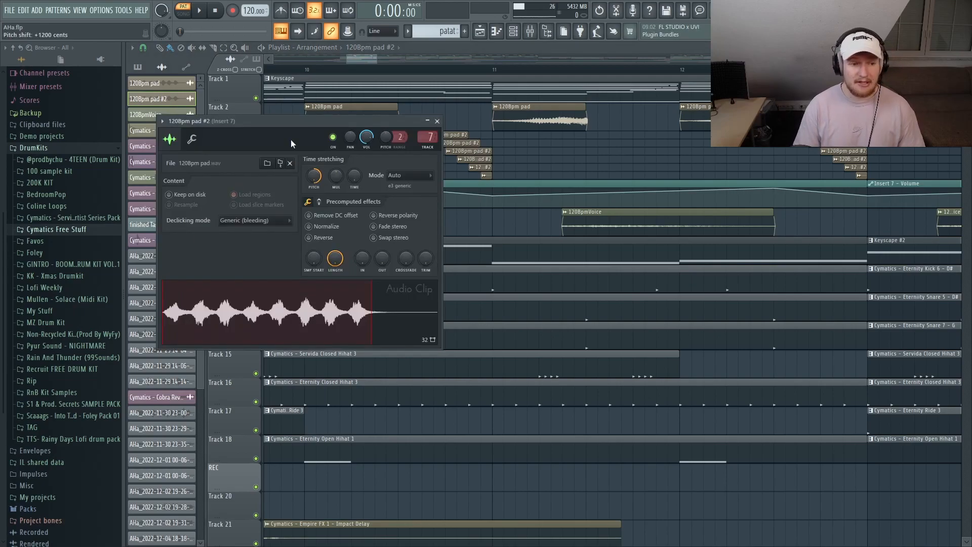
pyautogui.click(437, 121)
# Solo Track 2 in the playlist and unmute tracks 3 to 8 along with it
pyautogui.scroll(3, 440, 164)
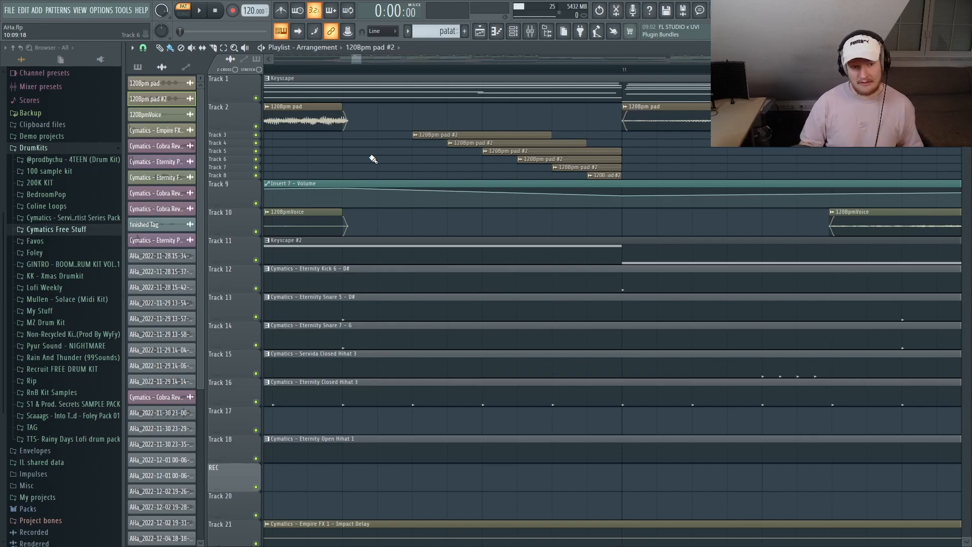
pyautogui.scroll(-5, 359, 158)
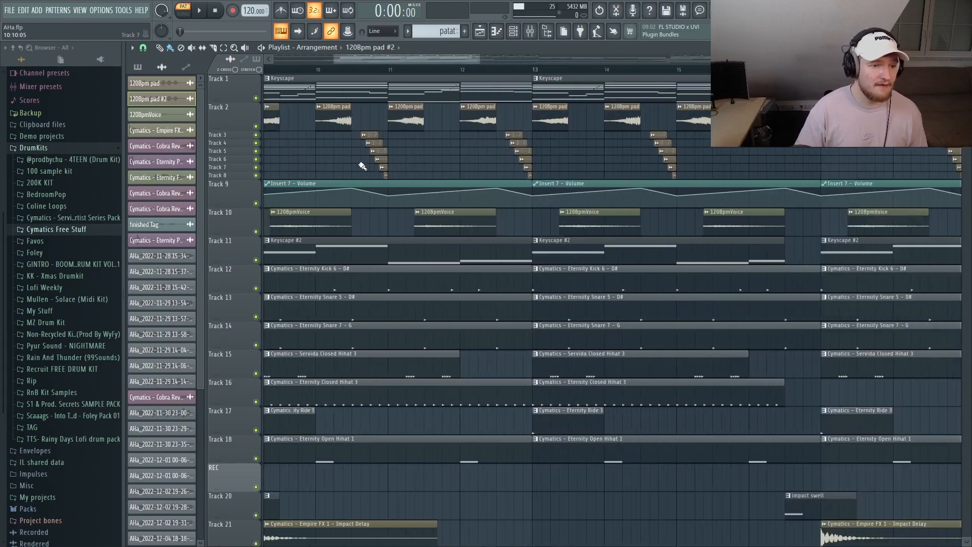
pyautogui.rightClick(256, 126)
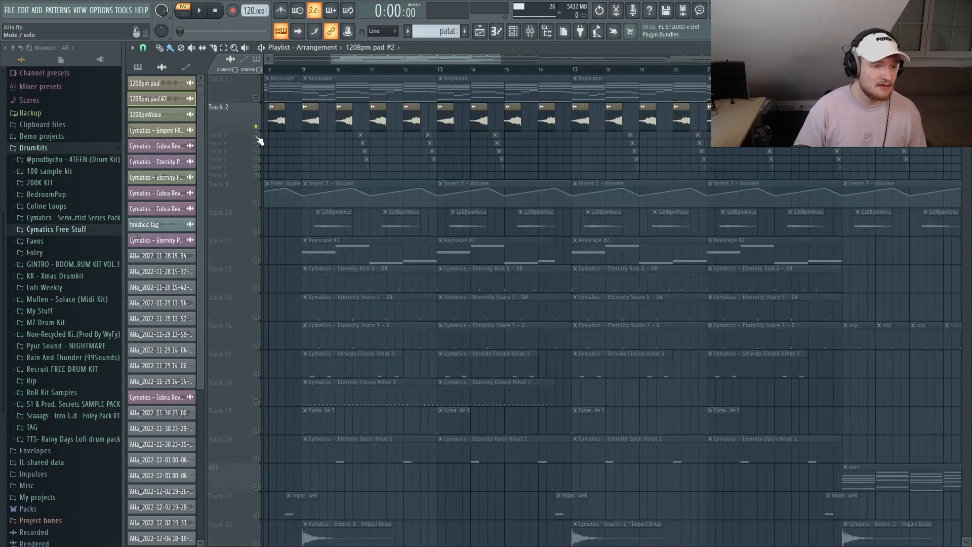
pyautogui.click(256, 143)
pyautogui.click(256, 135)
pyautogui.click(255, 151)
pyautogui.click(256, 159)
pyautogui.click(256, 167)
pyautogui.click(255, 175)
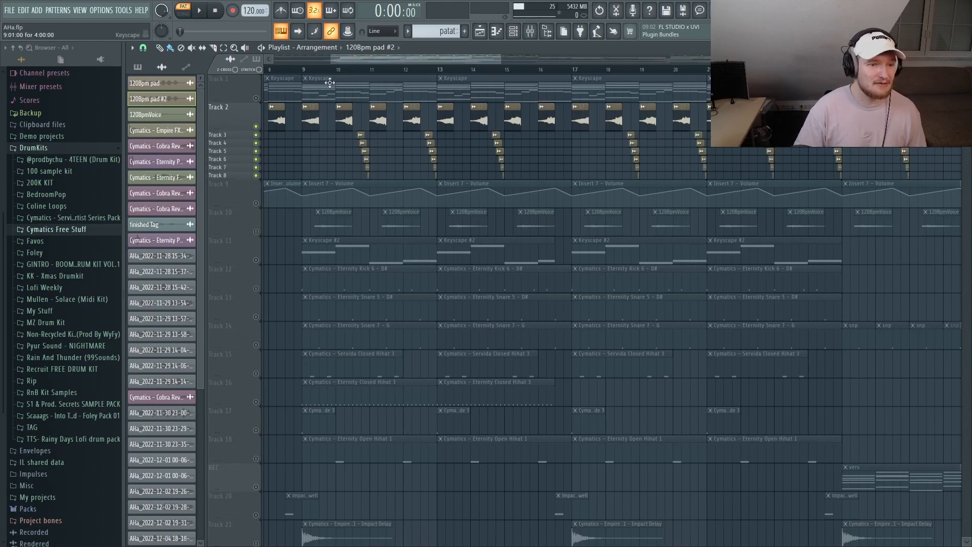
# Play the isolated pad tracks from bar 10 of the arrangement and stop playback
pyautogui.click(341, 70)
pyautogui.press('space')
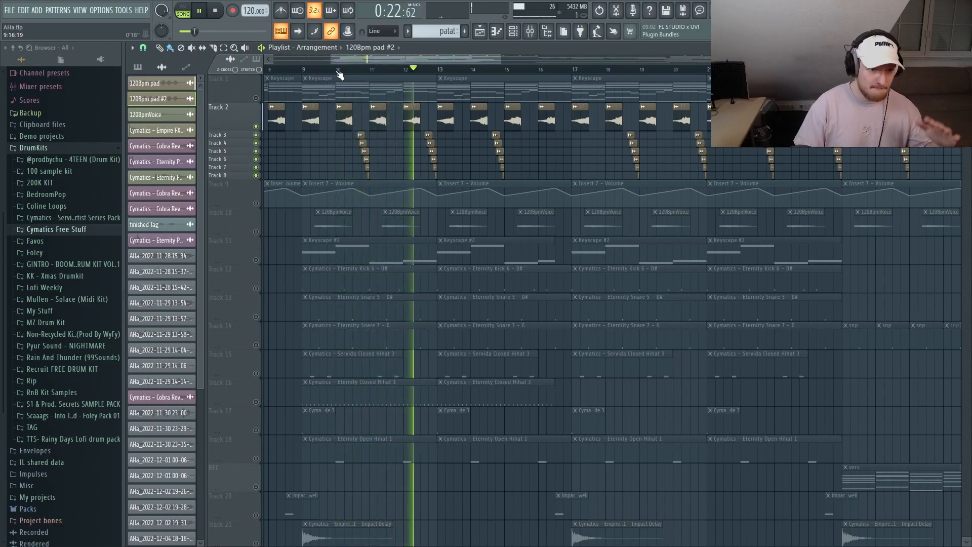
pyautogui.click(218, 11)
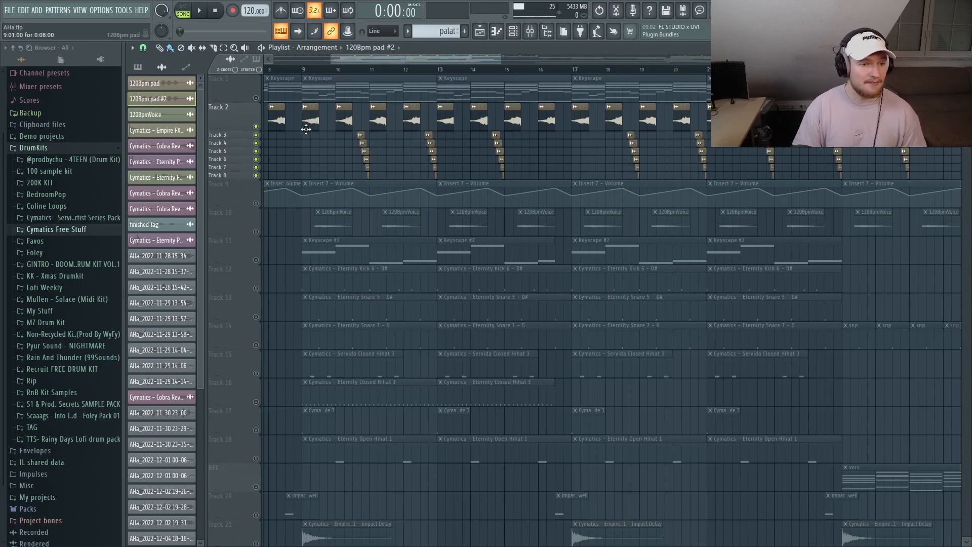
# Unsolo Track 2 to reactivate all playlist tracks and look over the lower tracks down to Track 24
pyautogui.rightClick(256, 126)
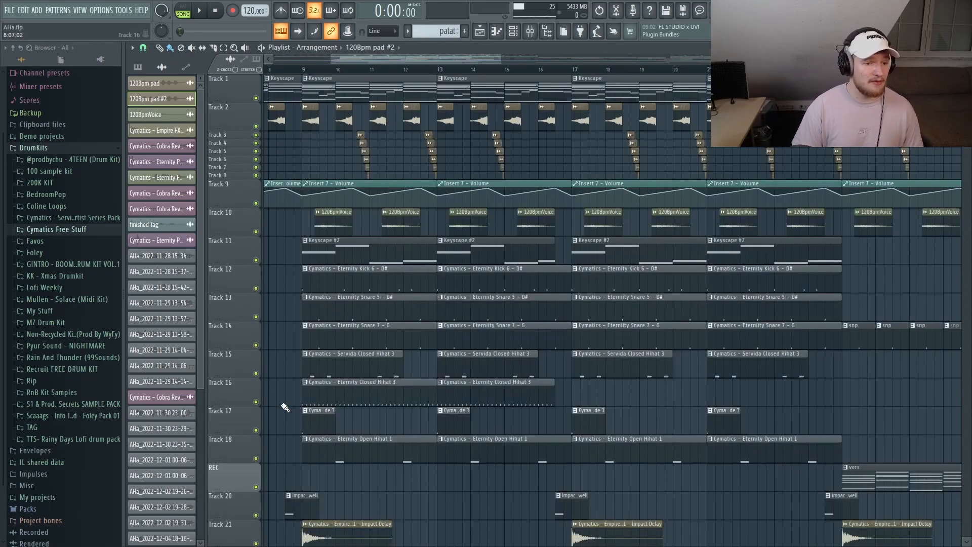
pyautogui.keyDown('ctrl'); pyautogui.scroll(-3, 658, 496); pyautogui.keyUp('ctrl')
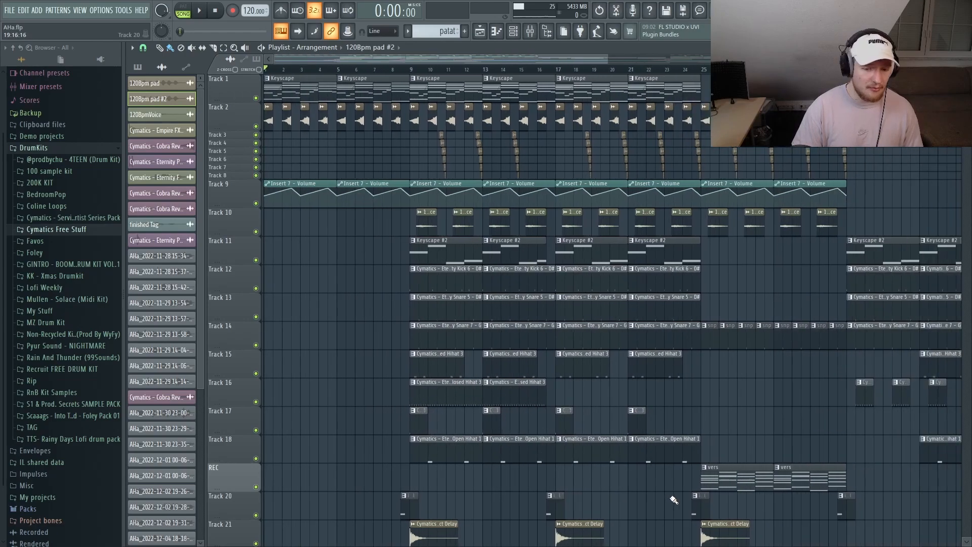
pyautogui.scroll(-3, 604, 489)
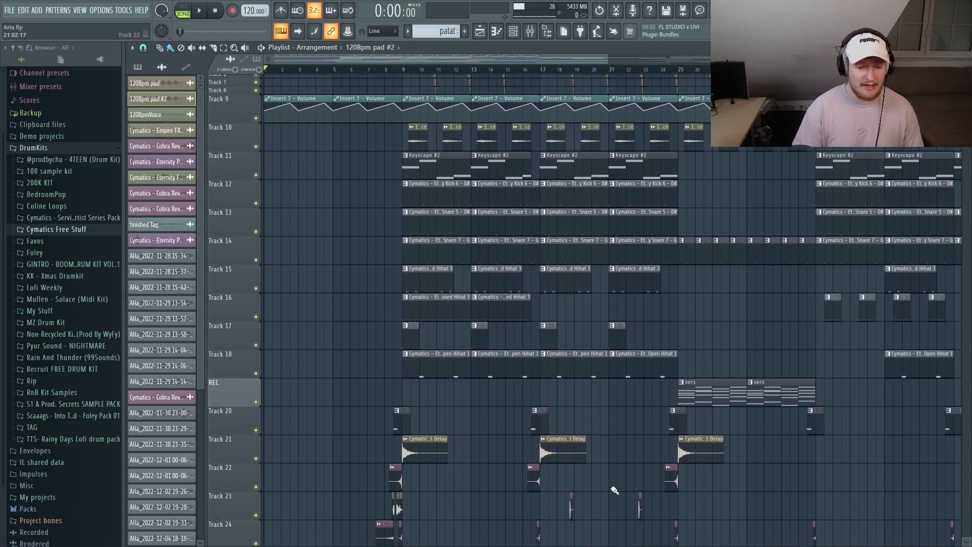
# Check the 120BpmVoice audio clip's time-stretching and precomputed effect settings from Track 10 and close its window
pyautogui.click(137, 67)
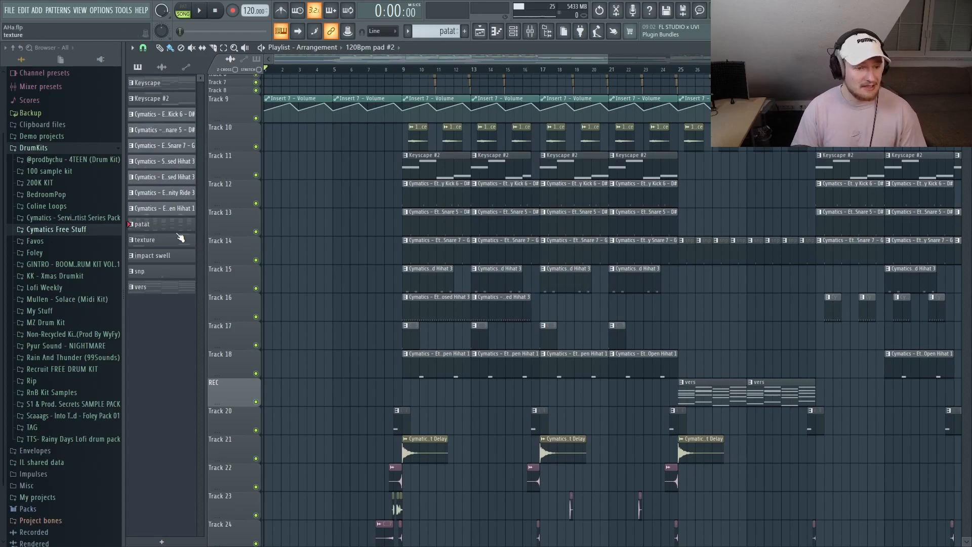
pyautogui.doubleClick(415, 139)
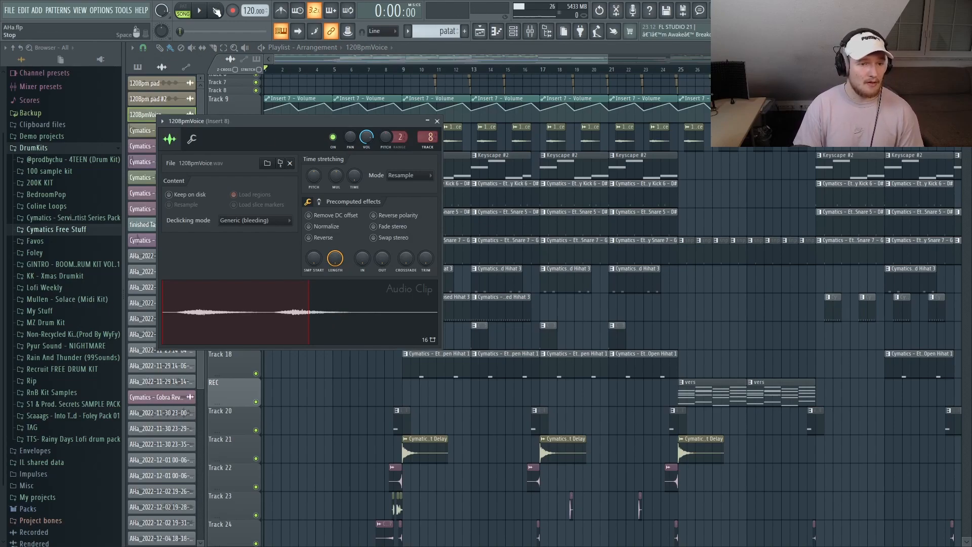
pyautogui.click(437, 121)
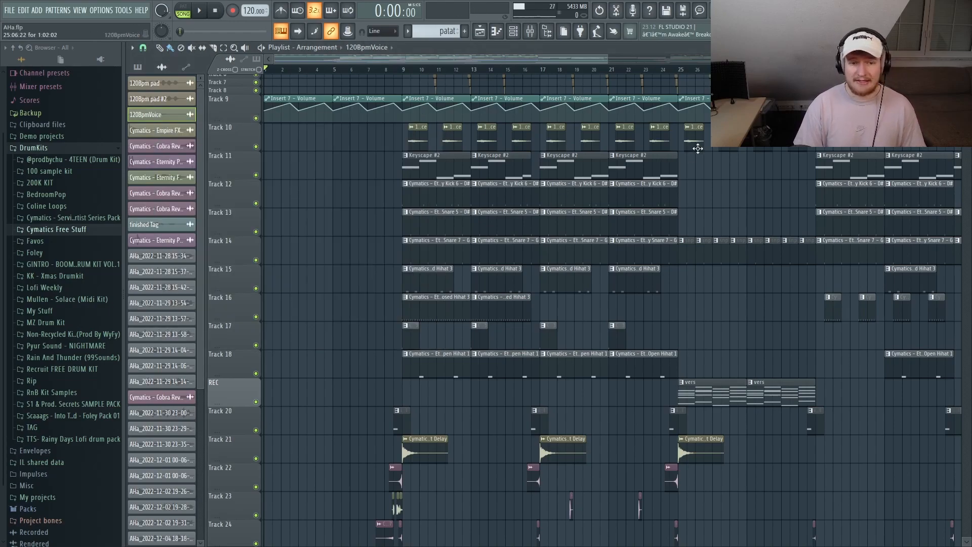
# Select the Keyscape #2 pattern, switch playback to pattern mode and play it on its own
pyautogui.scroll(4, 406, 147)
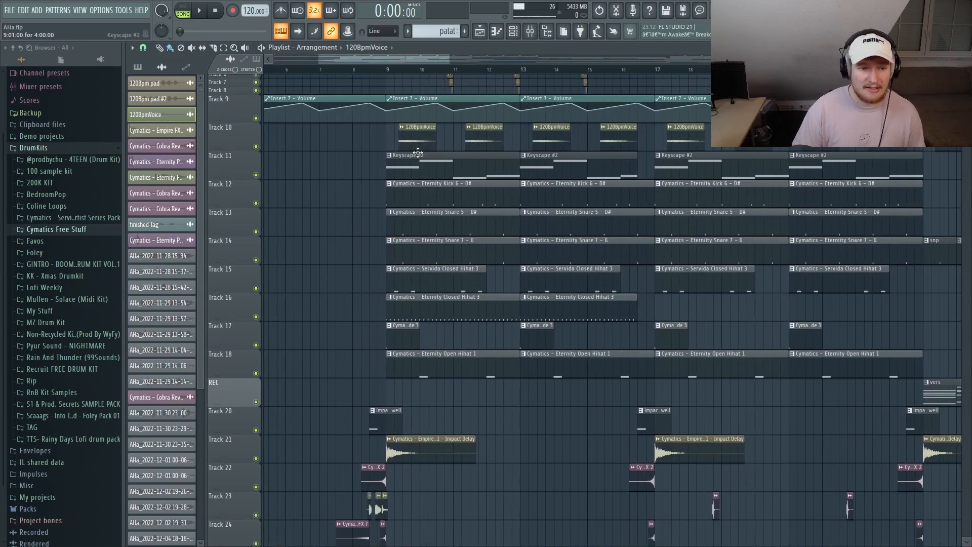
pyautogui.scroll(-5, 751, 257)
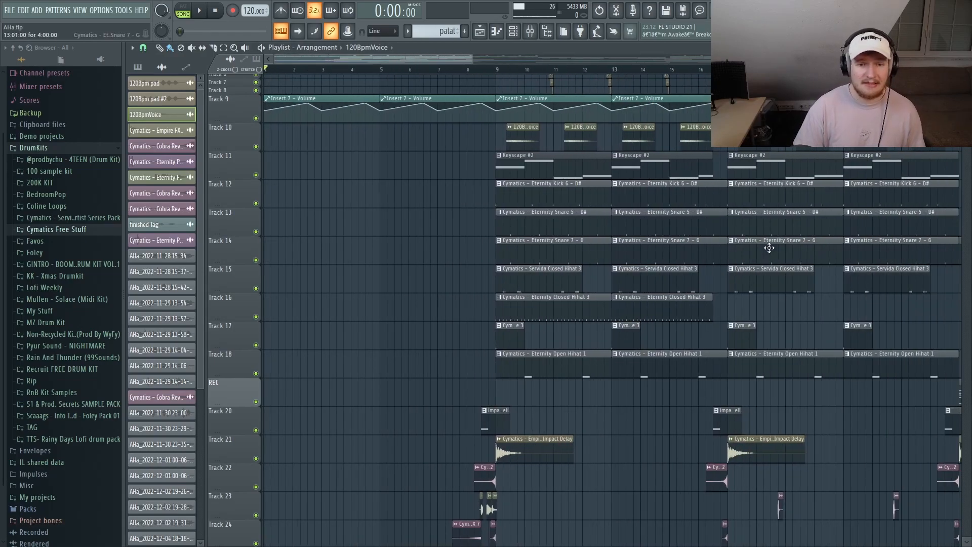
pyautogui.scroll(-4, 784, 316)
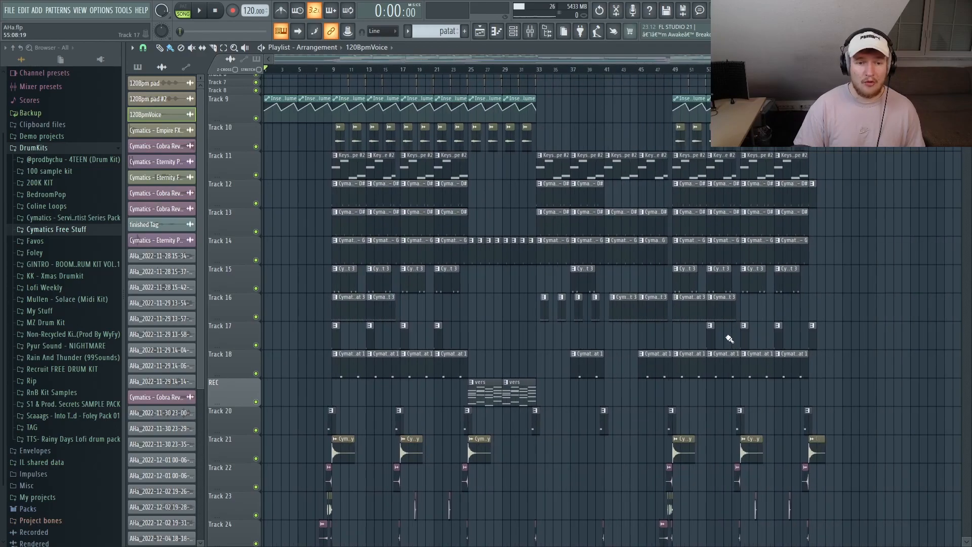
pyautogui.scroll(3, 852, 367)
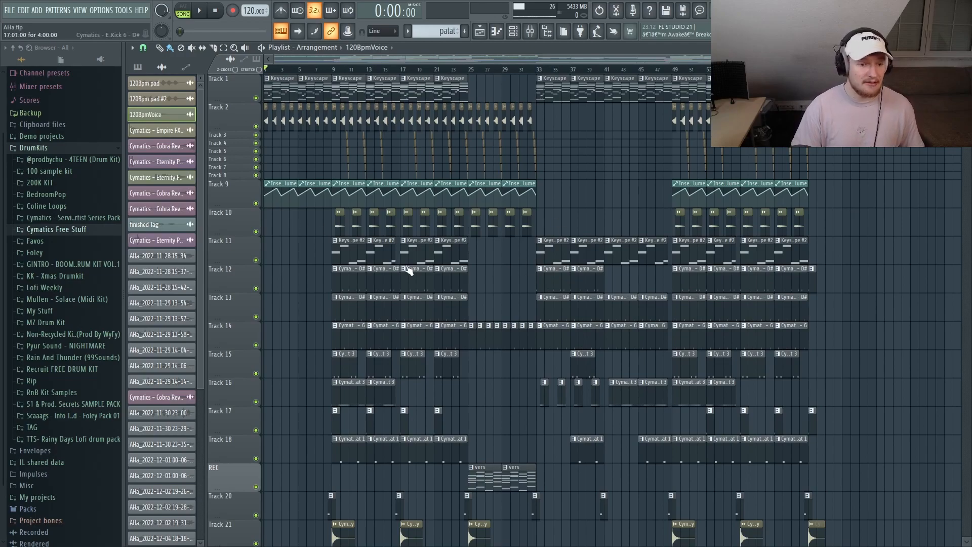
pyautogui.click(137, 67)
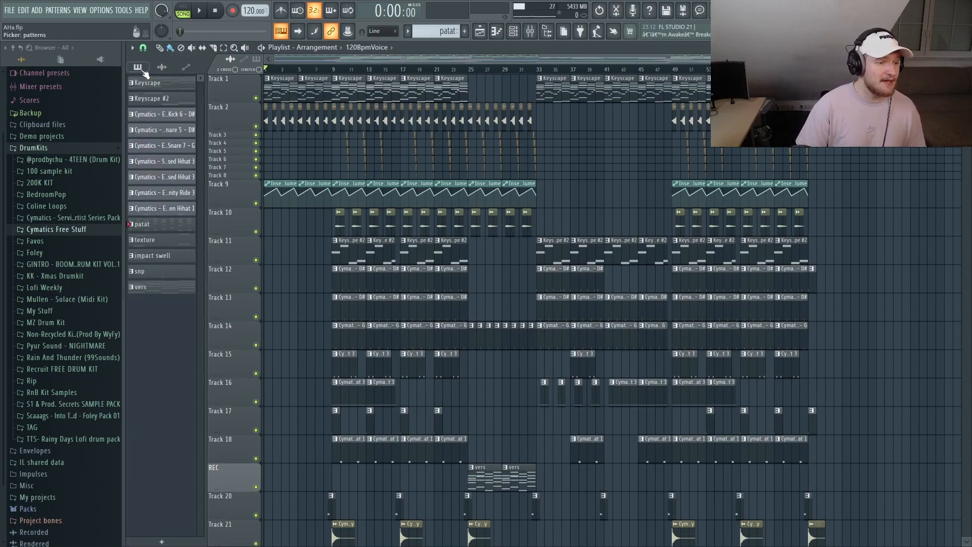
pyautogui.click(166, 102)
pyautogui.click(184, 11)
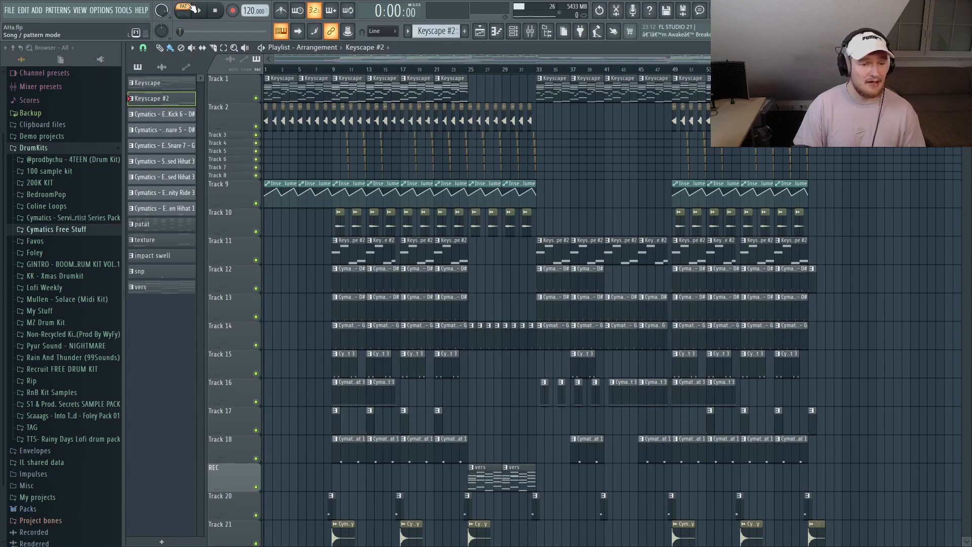
pyautogui.click(202, 11)
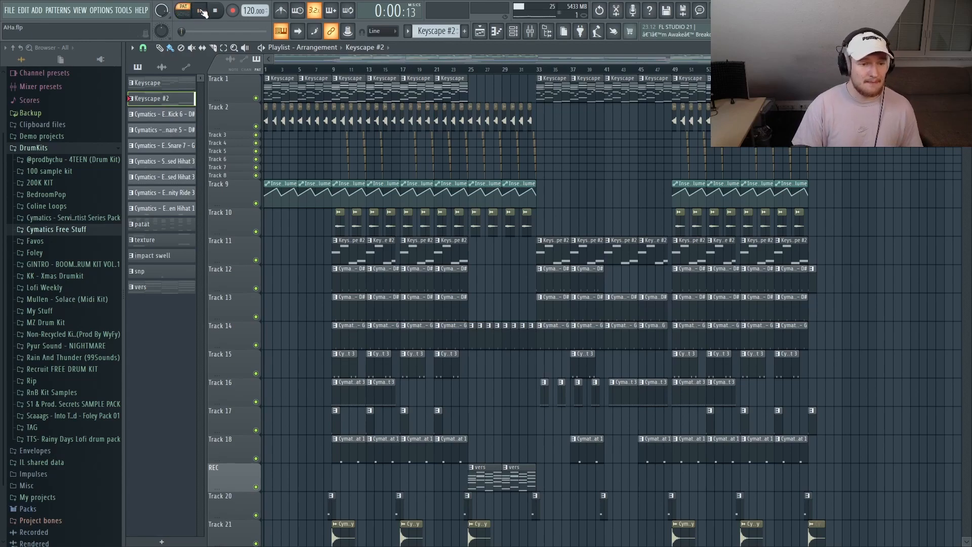
# Examine the Keyscape #2 notes in the piano roll, stop playback and return to the playlist
pyautogui.click(513, 30)
pyautogui.click(526, 183)
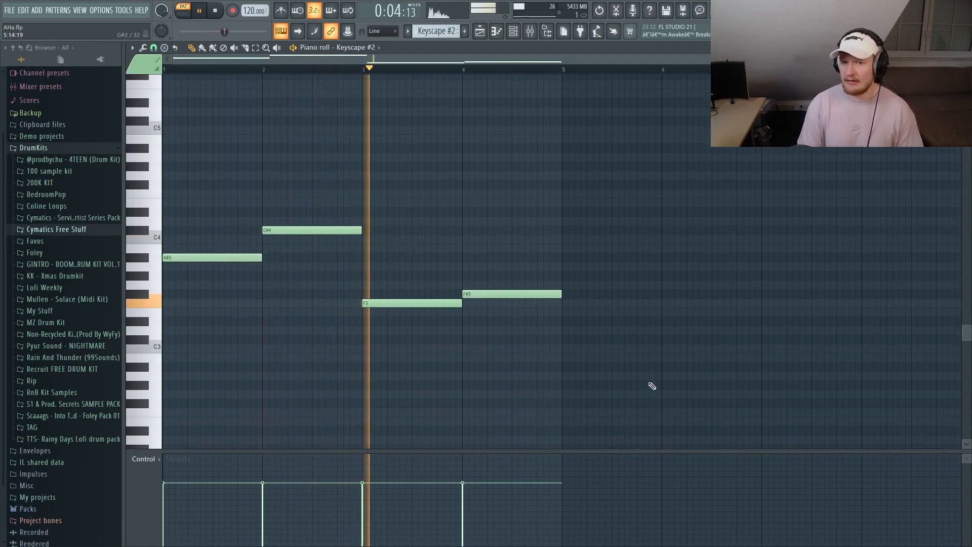
pyautogui.click(218, 11)
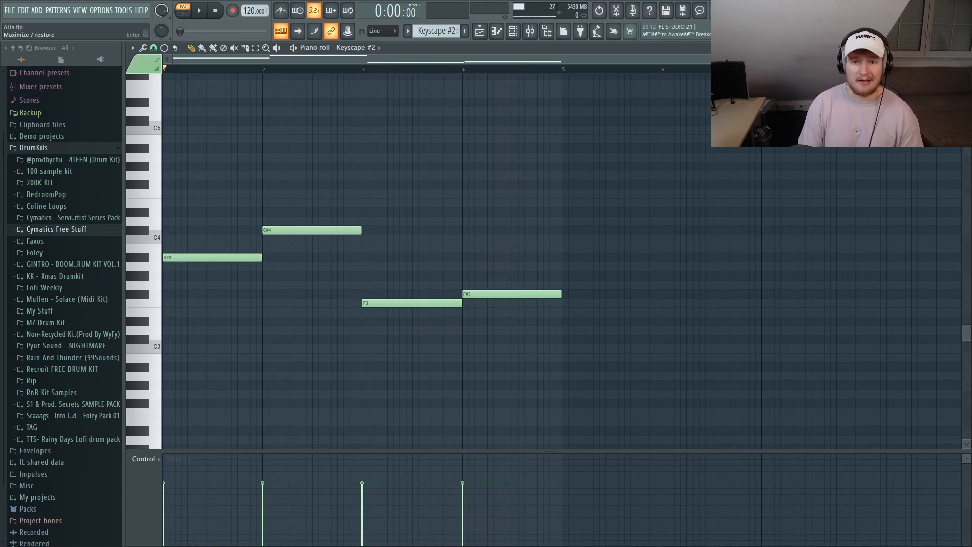
pyautogui.press('Escape')
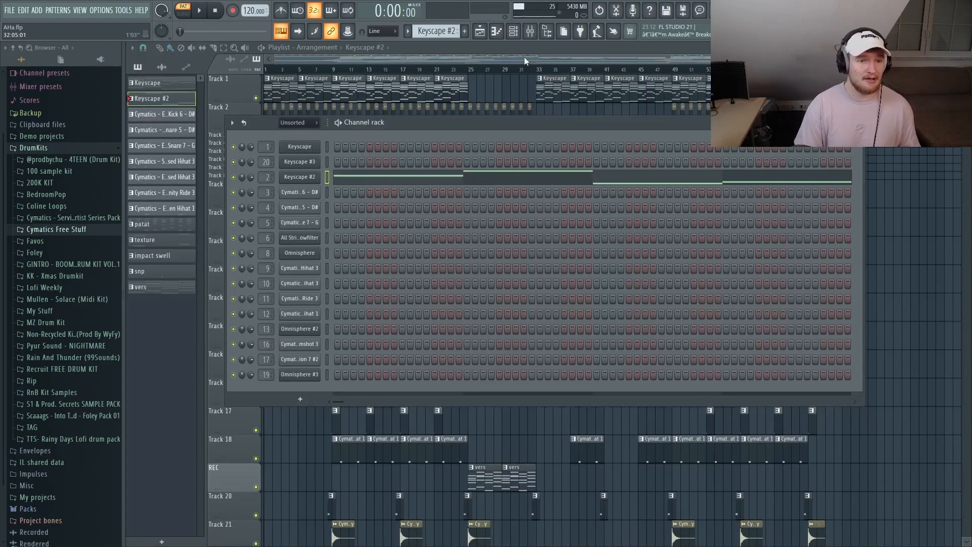
pyautogui.click(570, 61)
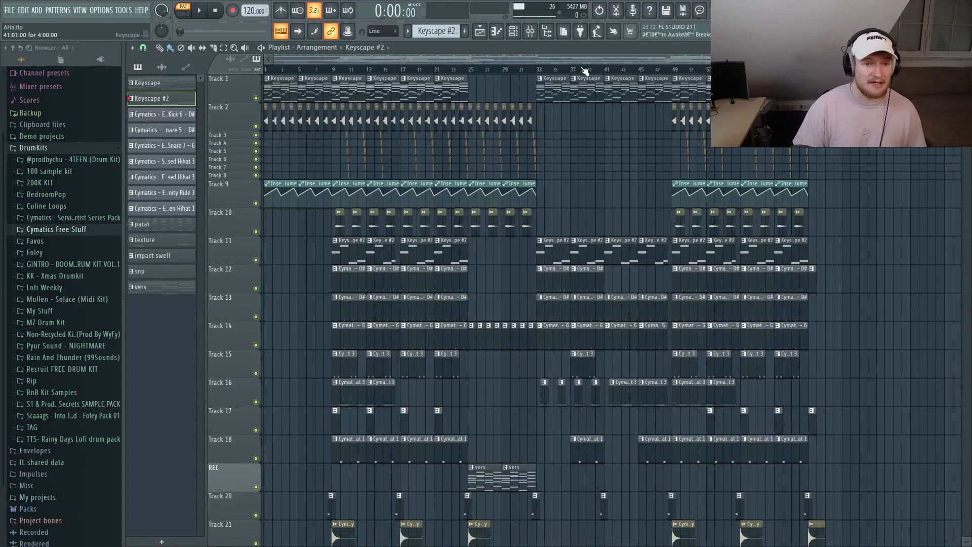
# Inspect the Fruity Parametric EQ 2 and Fruity Limiter on mixer Insert 2, and close the mixer
pyautogui.click(531, 32)
pyautogui.click(212, 360)
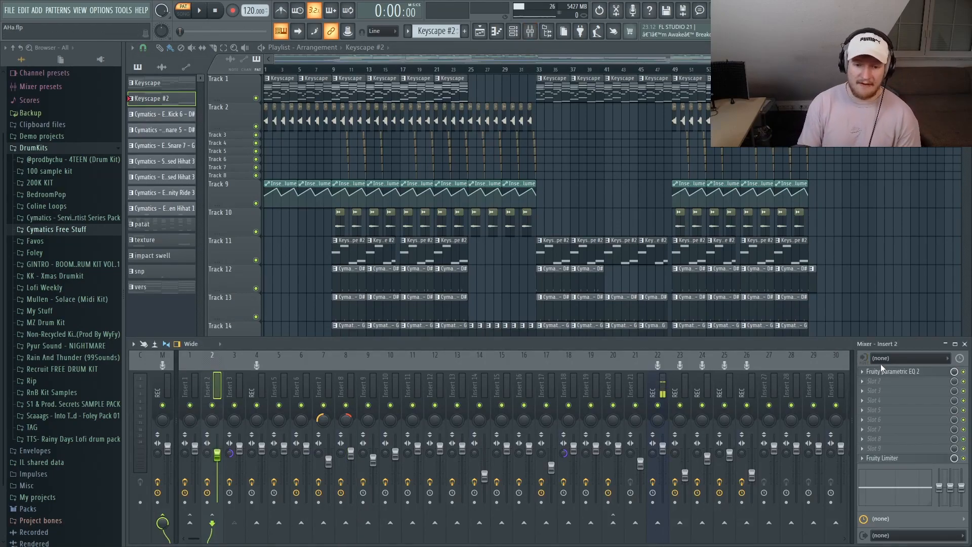
pyautogui.click(891, 371)
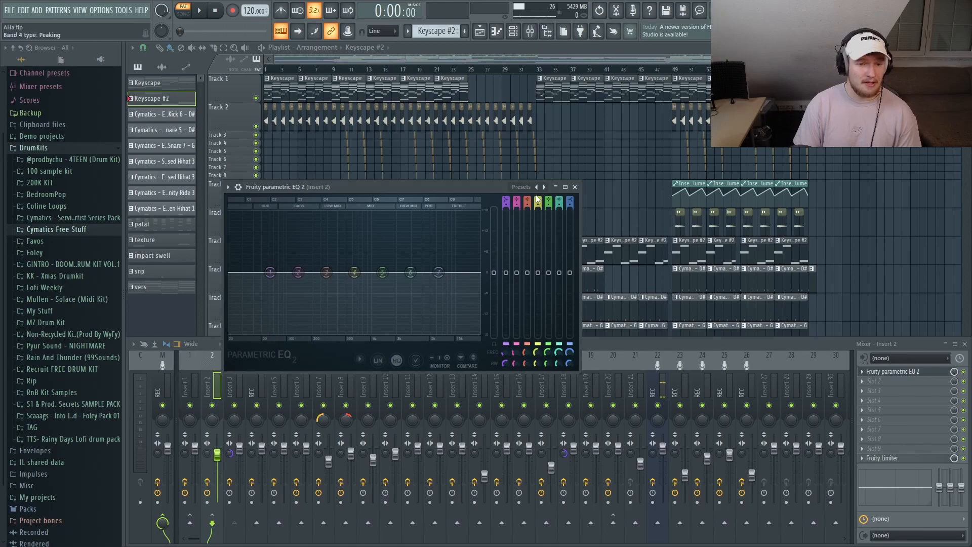
pyautogui.click(575, 187)
pyautogui.click(897, 459)
pyautogui.click(897, 459)
pyautogui.click(965, 344)
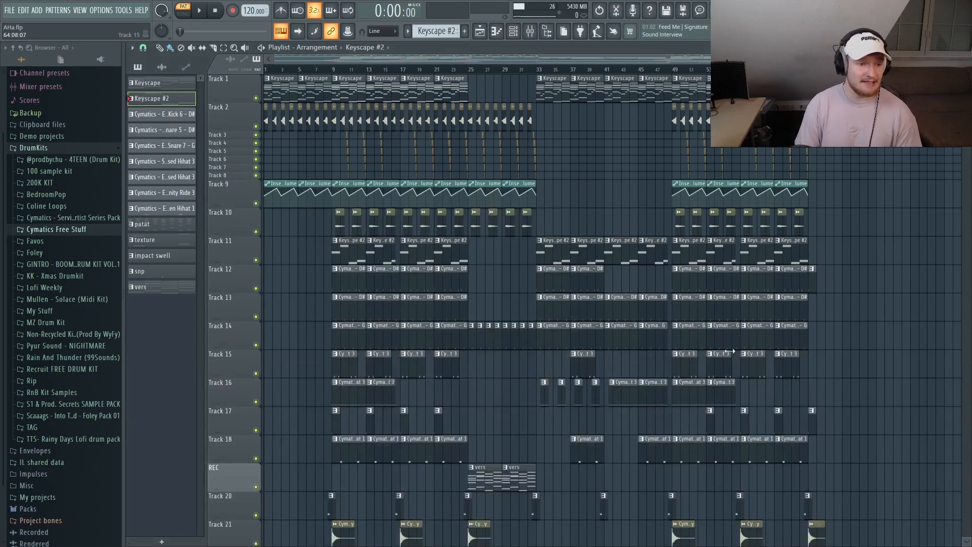
# Play the Cymatics - Eternity Kick 6 pattern while viewing its steps in the channel rack, then stop and close the rack
pyautogui.click(162, 114)
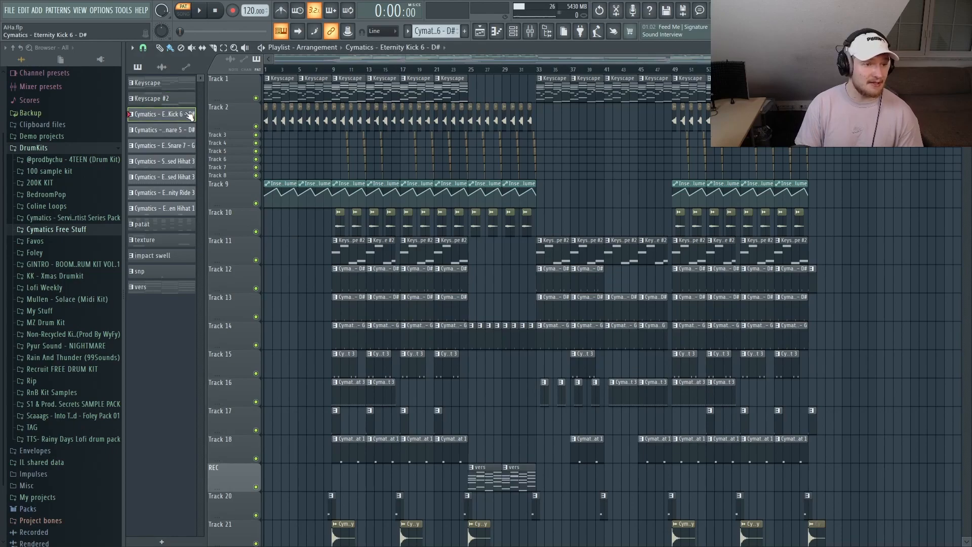
pyautogui.click(199, 14)
pyautogui.click(515, 31)
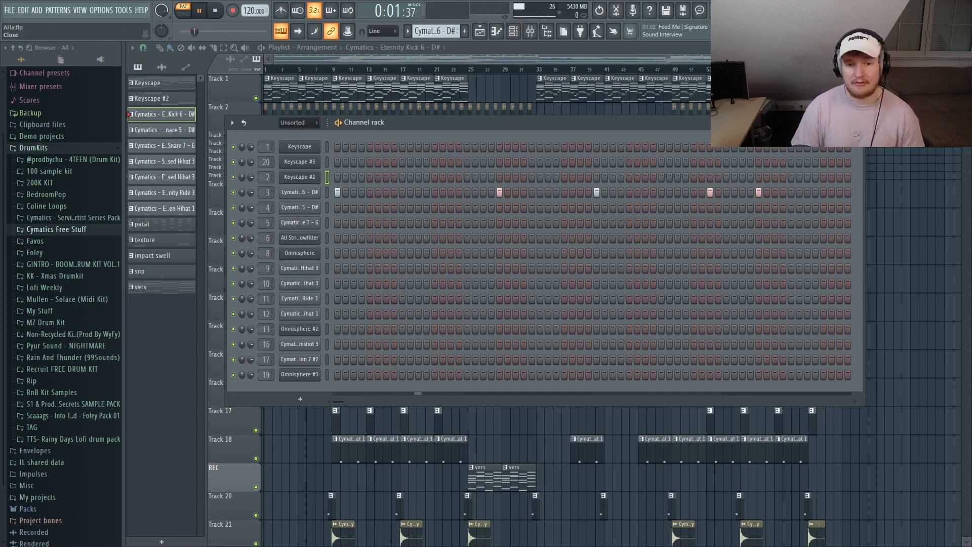
pyautogui.press('space')
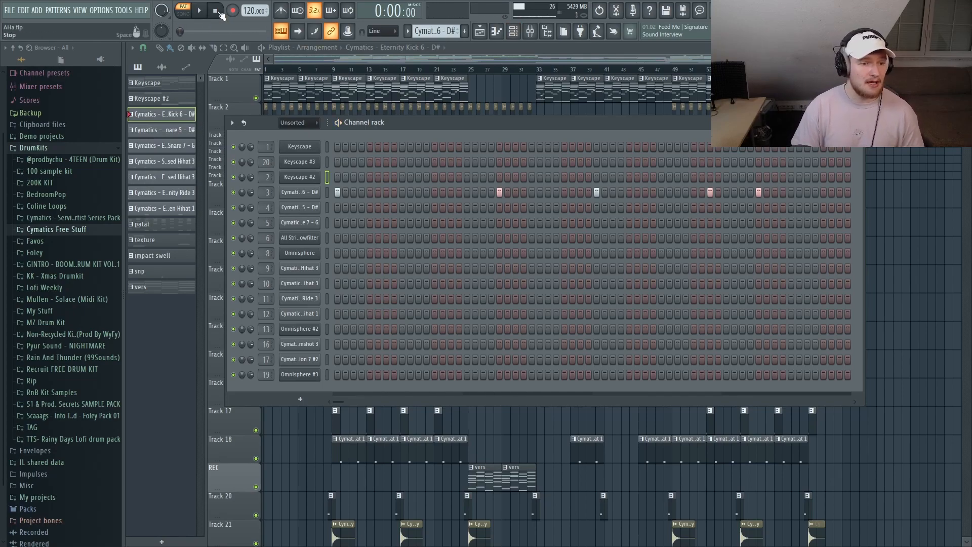
pyautogui.press('F6')
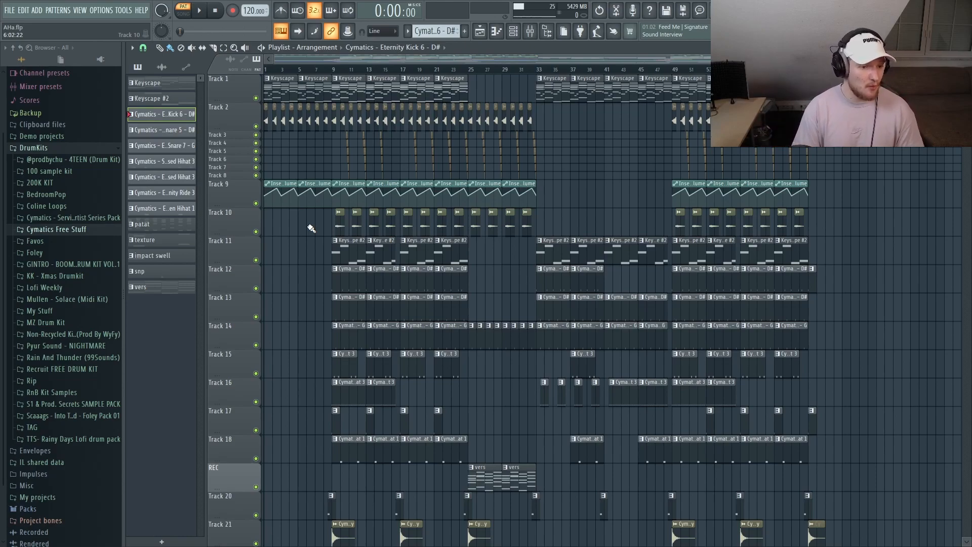
# Show the Cymatics - Eternity Snare 5 pattern's steps in the channel rack, play it in pattern mode and stop playback
pyautogui.click(189, 129)
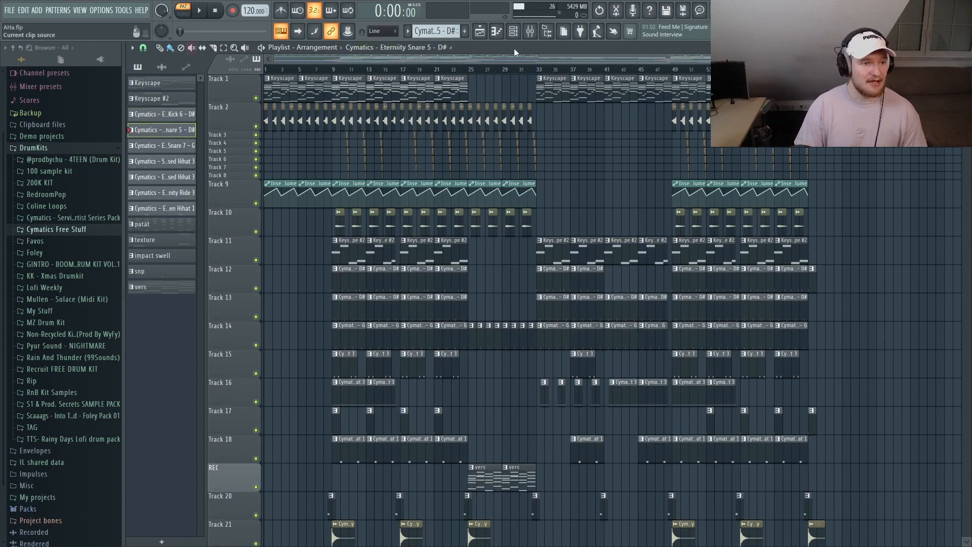
pyautogui.click(513, 32)
pyautogui.click(183, 13)
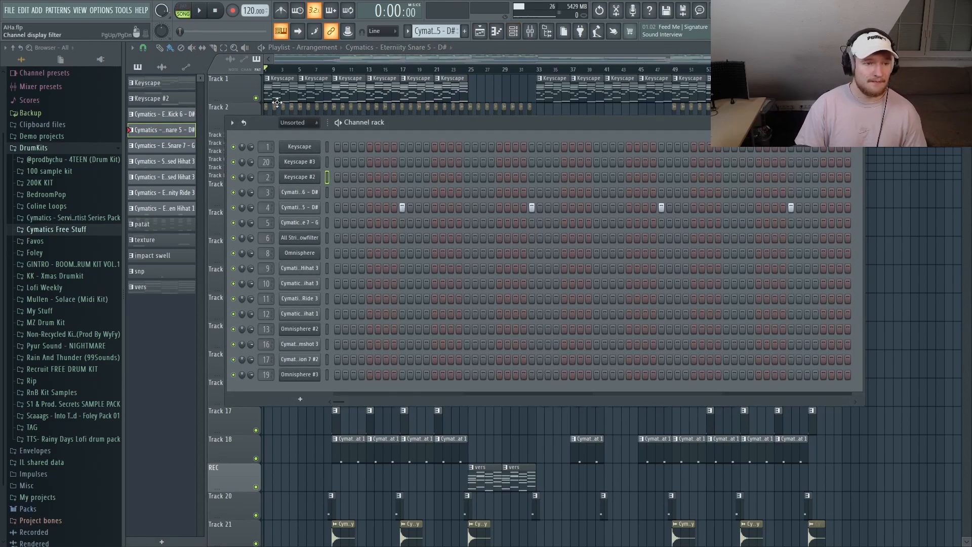
pyautogui.click(199, 10)
pyautogui.click(188, 10)
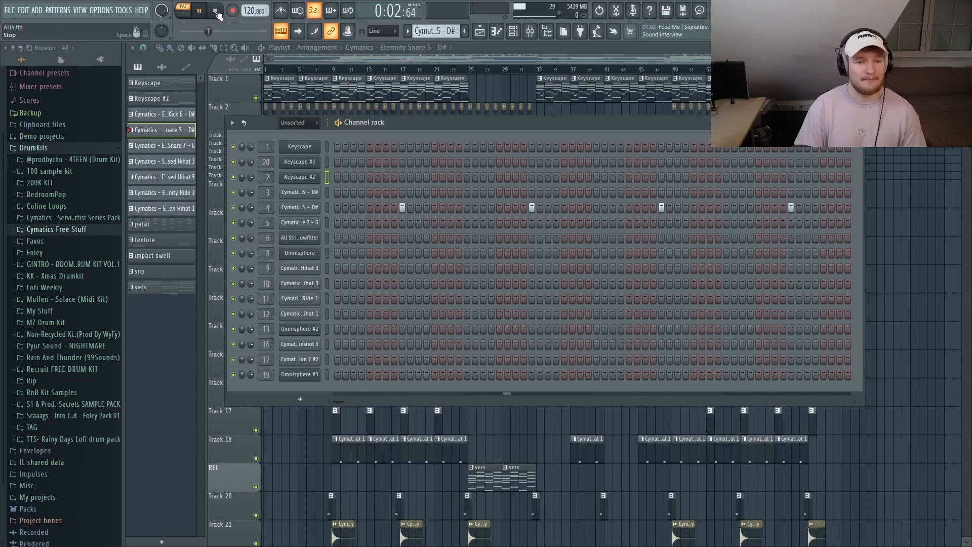
pyautogui.click(216, 11)
# View the Cymatics - Servida Closed Hihat 3 pattern's steps in the channel rack, then play the pattern and stop it
pyautogui.click(179, 162)
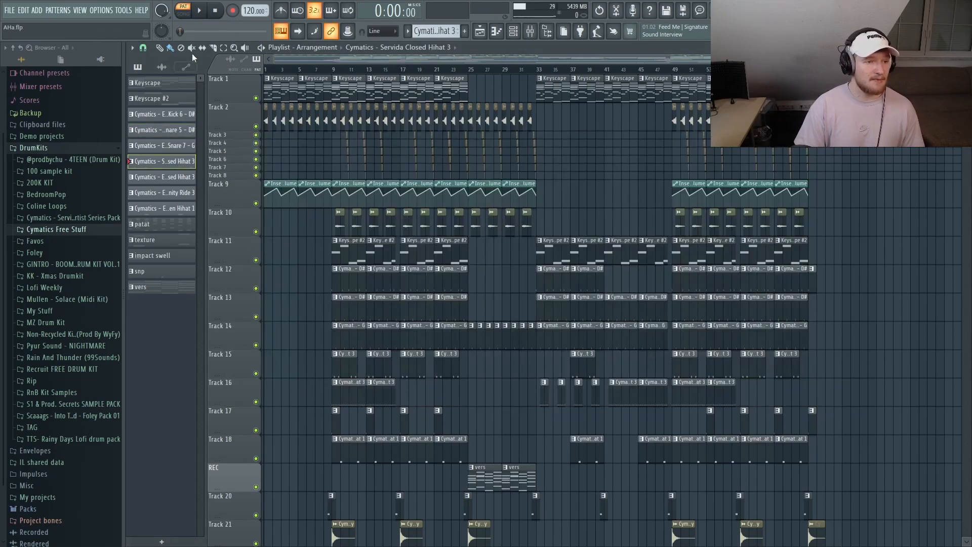
pyautogui.click(512, 31)
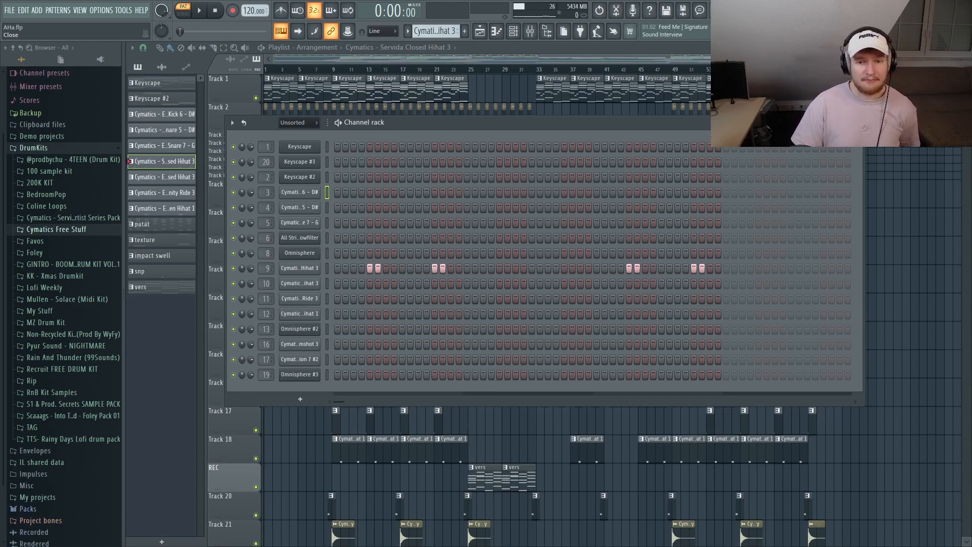
pyautogui.click(857, 122)
pyautogui.click(202, 11)
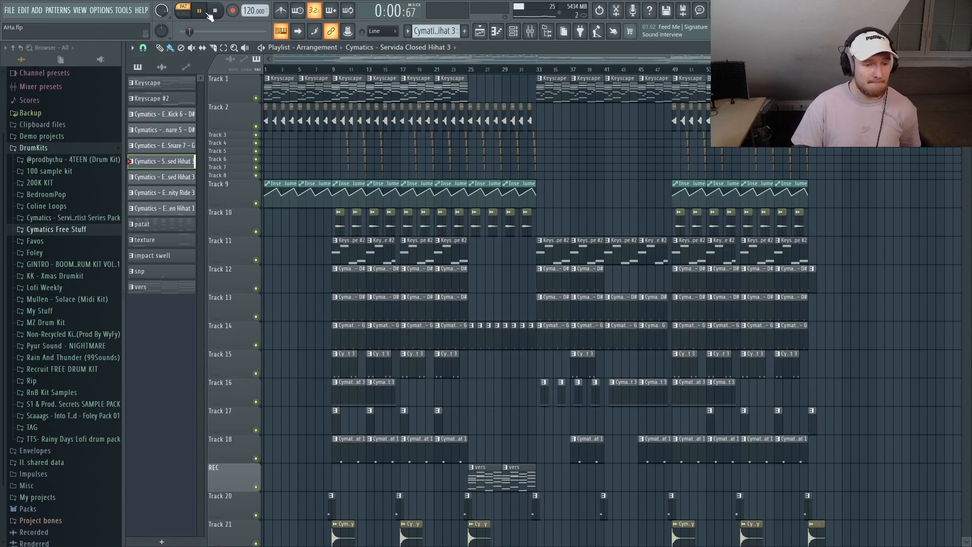
pyautogui.click(215, 11)
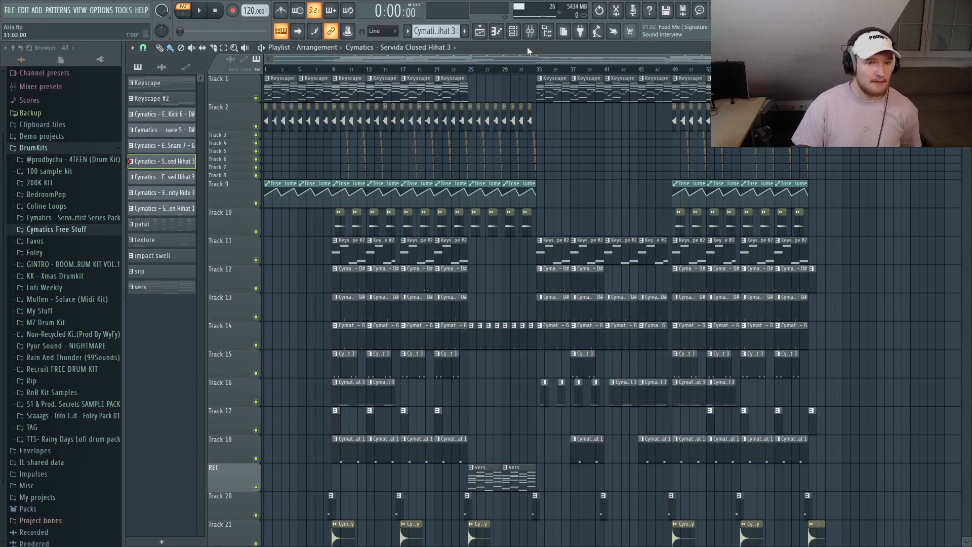
# Inspect the note fine pitch of the Servida Closed Hihat 3 rolls in the piano roll and return to the playlist
pyautogui.click(513, 31)
pyautogui.rightClick(316, 268)
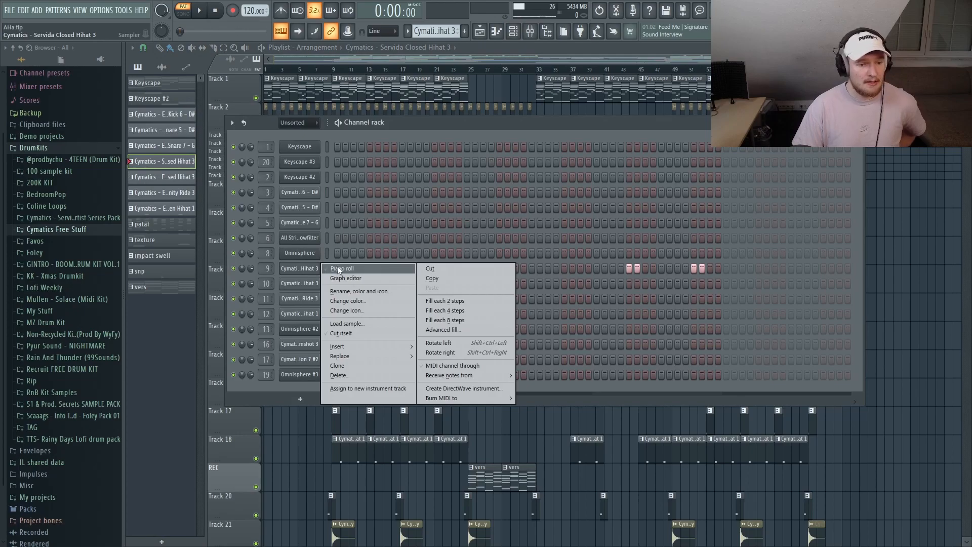
pyautogui.click(339, 269)
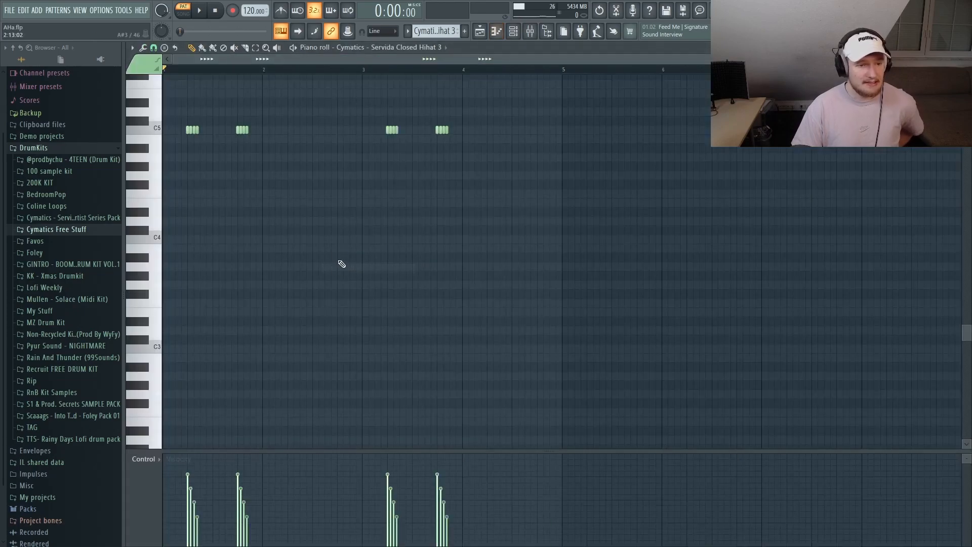
pyautogui.click(158, 460)
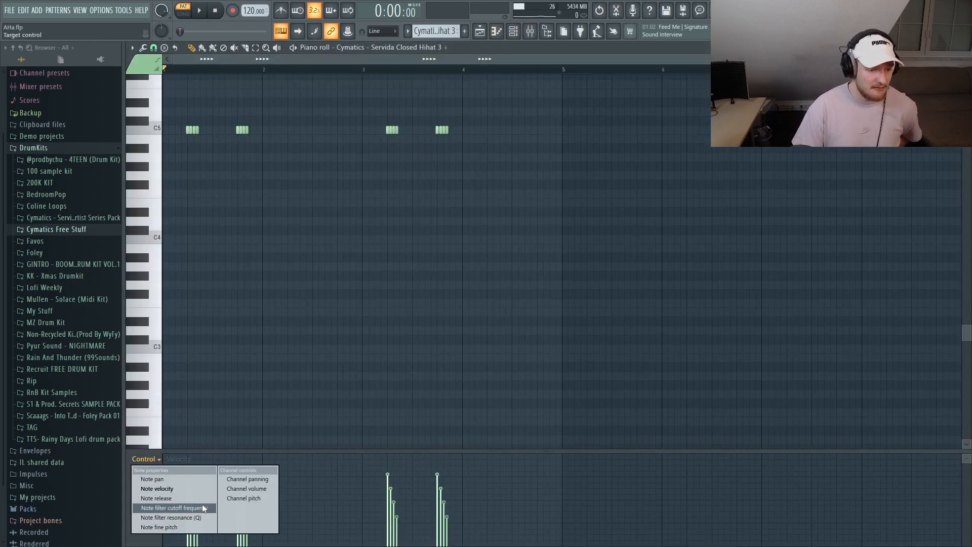
pyautogui.click(190, 527)
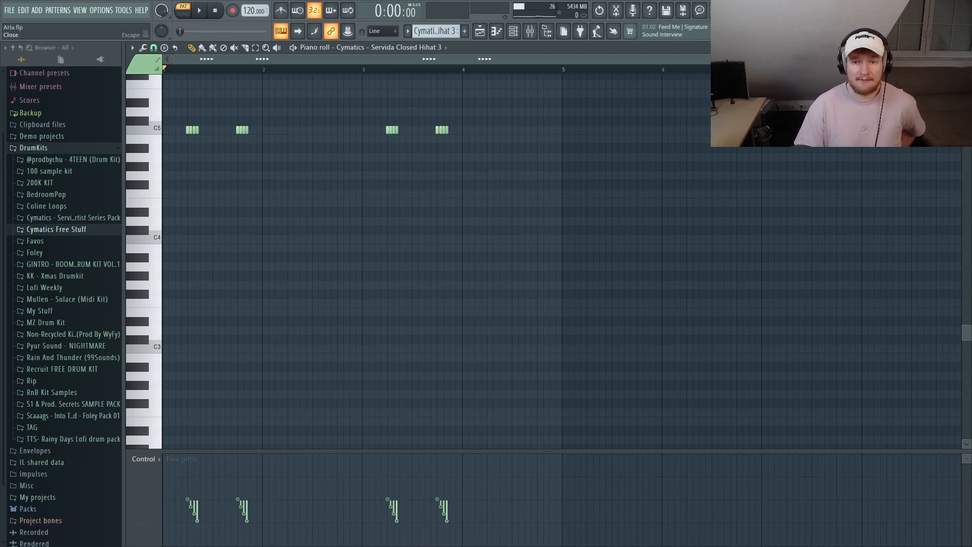
pyautogui.press('F7')
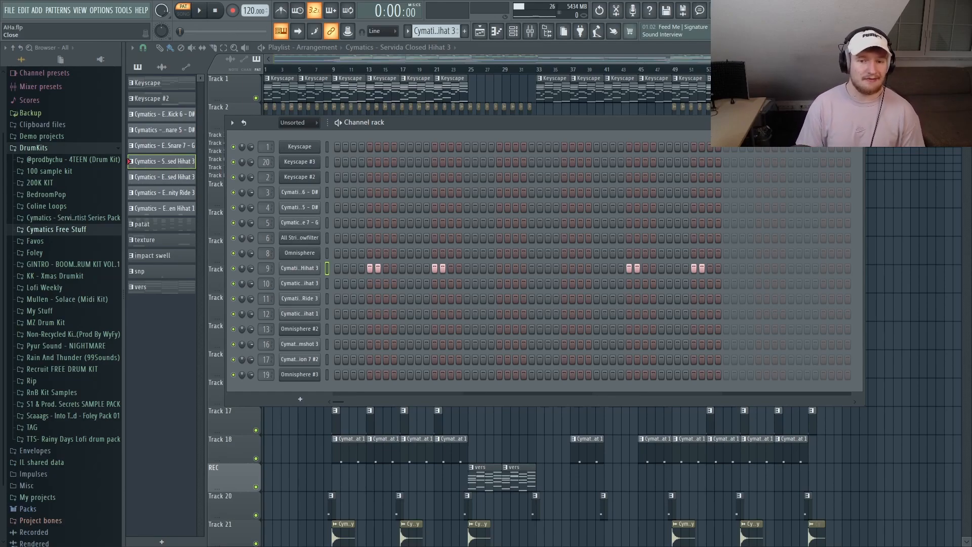
pyautogui.click(856, 122)
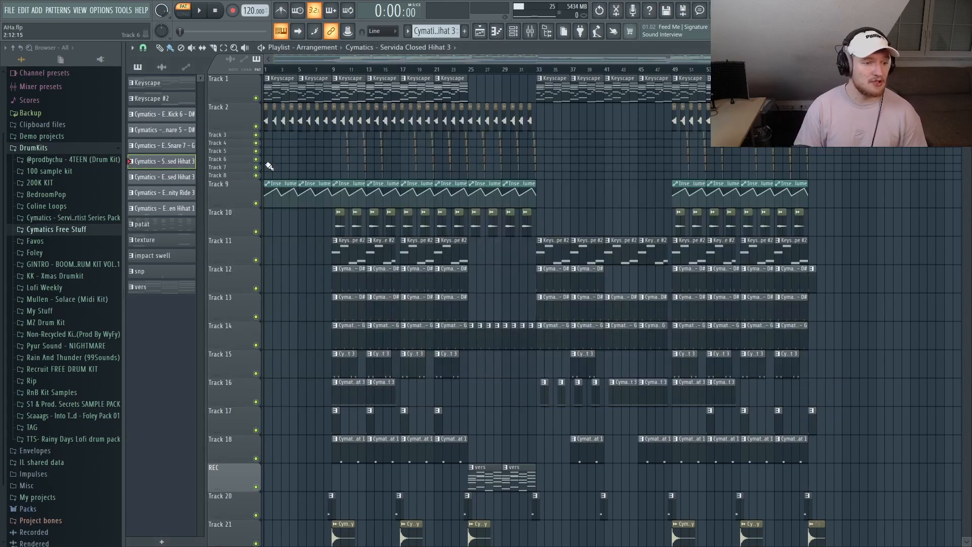
# Show the Cymatics - Eternity Closed Hihat 3 pattern's steps in the channel rack, play the pattern and stop it
pyautogui.click(158, 177)
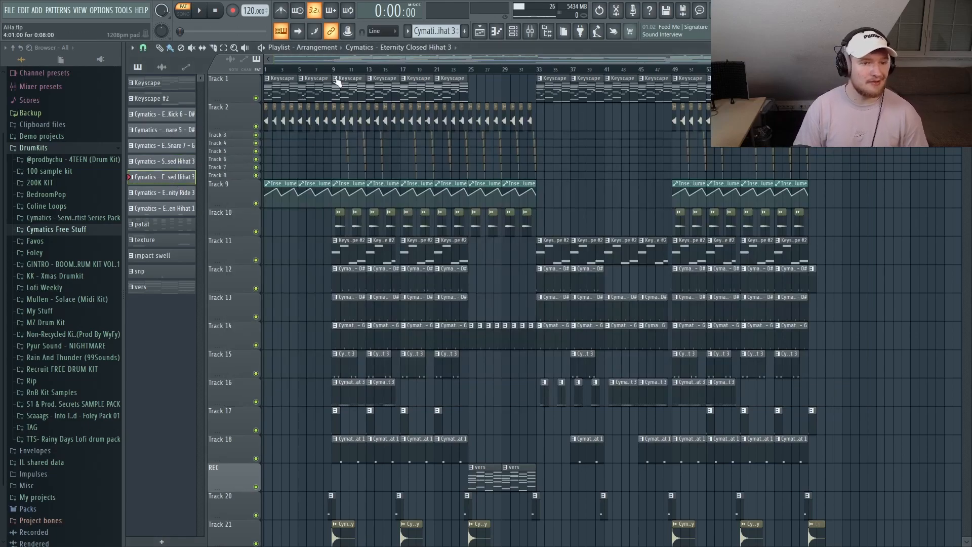
pyautogui.click(513, 31)
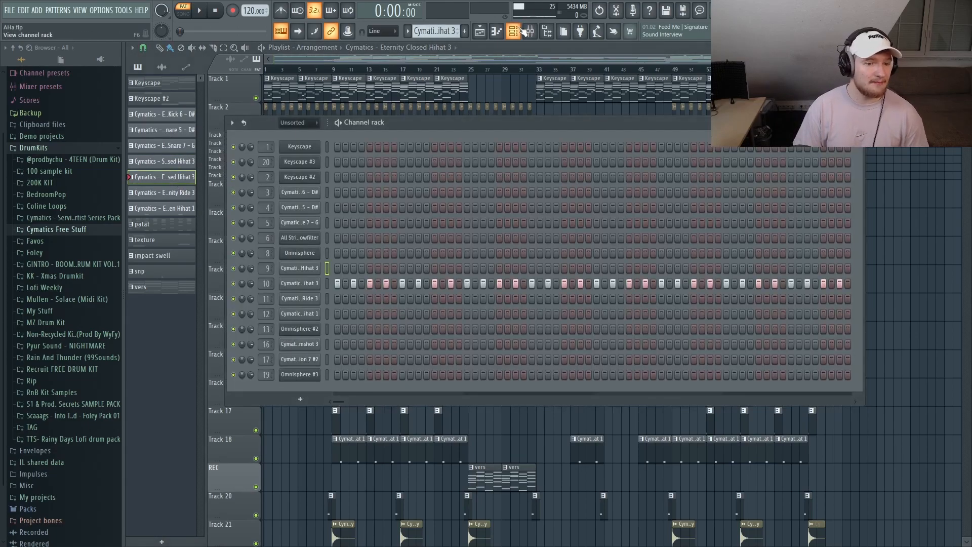
pyautogui.click(199, 12)
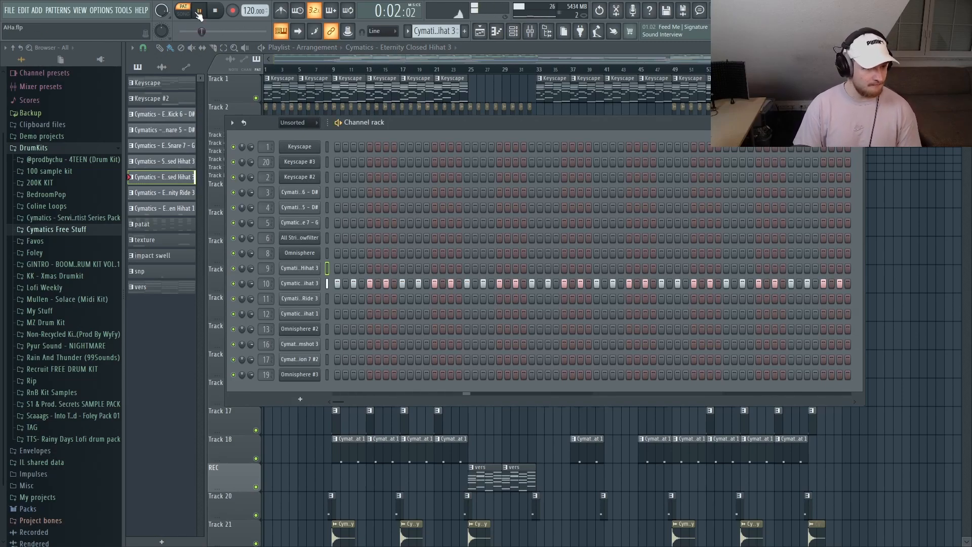
pyautogui.click(218, 12)
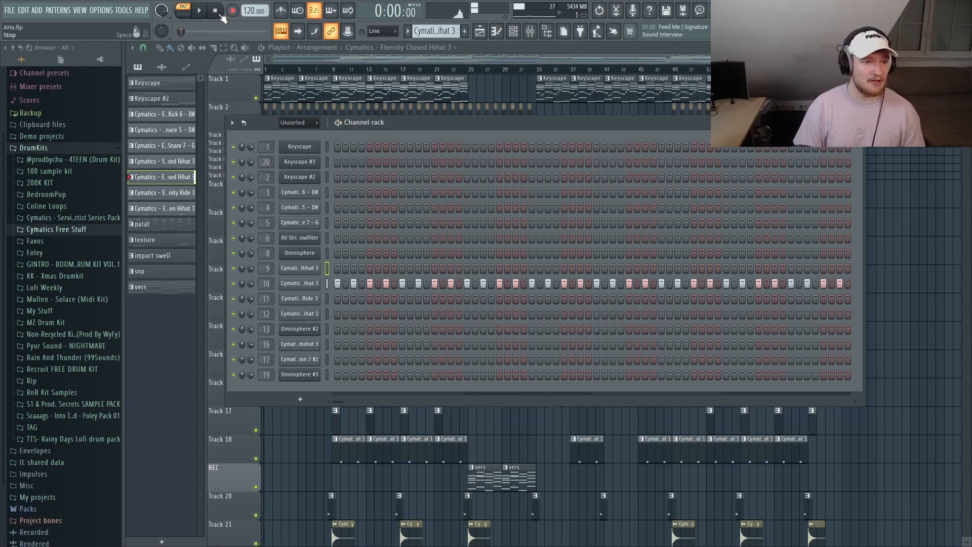
pyautogui.press('F6')
# View the Cymatics - Eternity Ride 3 pattern's steps in the channel rack, play it briefly, then stop and close the rack
pyautogui.click(157, 192)
pyautogui.click(516, 32)
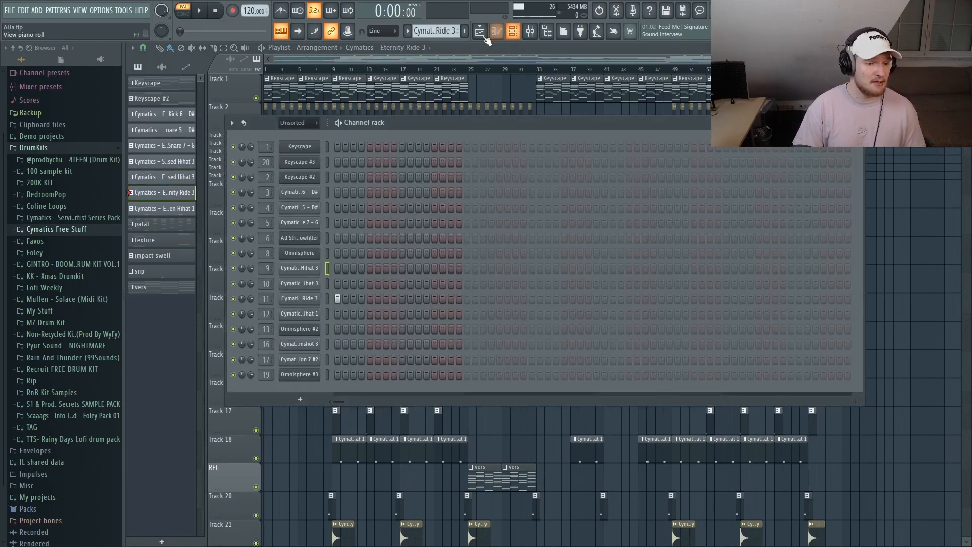
pyautogui.press('space')
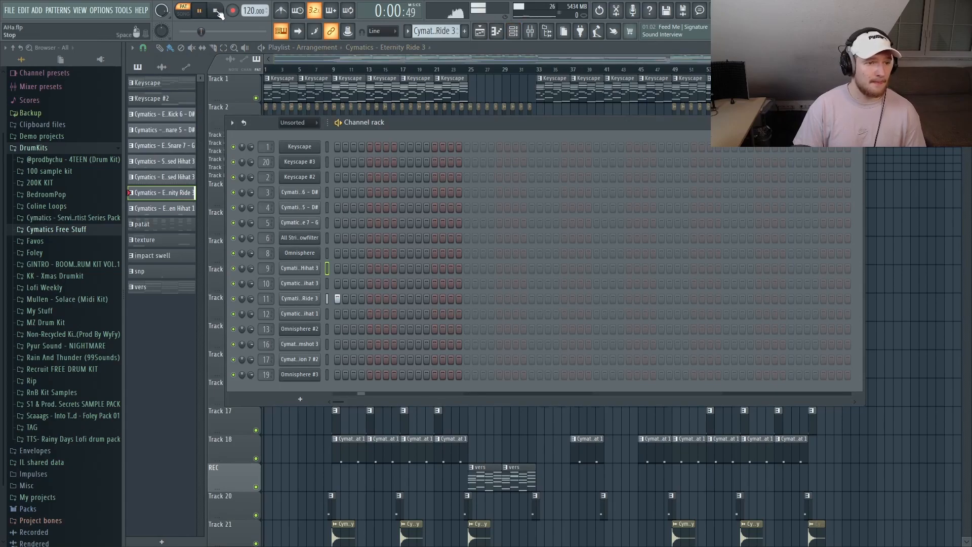
pyautogui.click(217, 12)
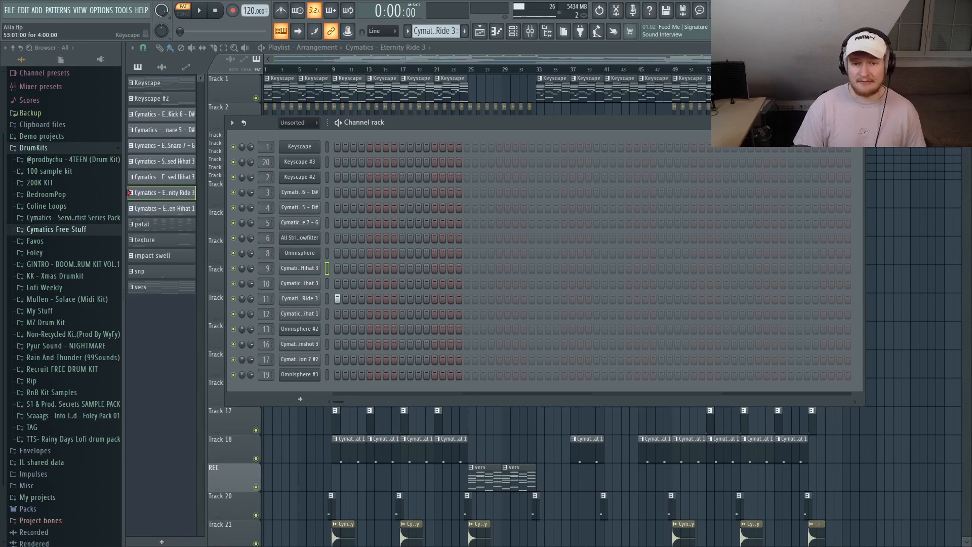
pyautogui.press('F6')
# Open the Cymatics - Eternity Open Hihat 1 notes in the piano roll, play and stop the pattern, then return to the playlist
pyautogui.click(192, 208)
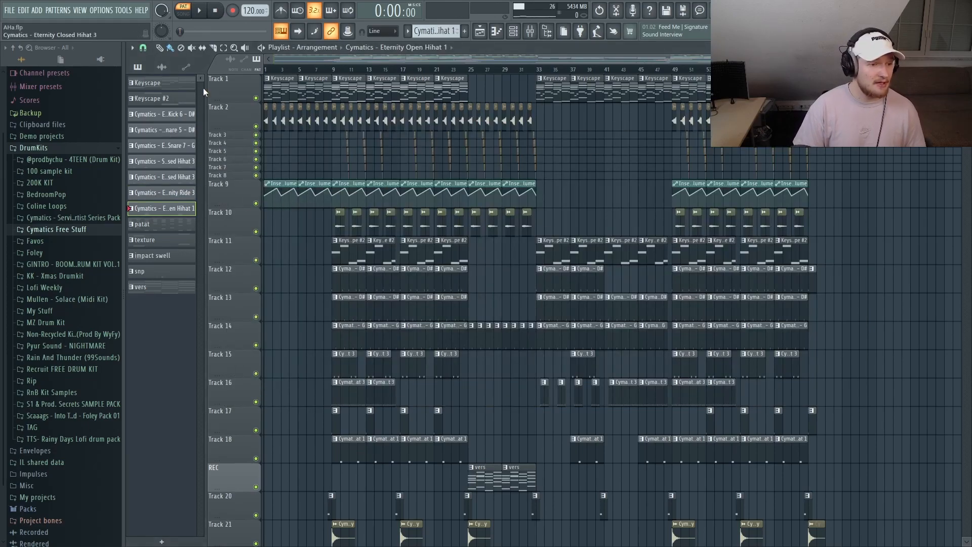
pyautogui.press('F6')
pyautogui.click(487, 306)
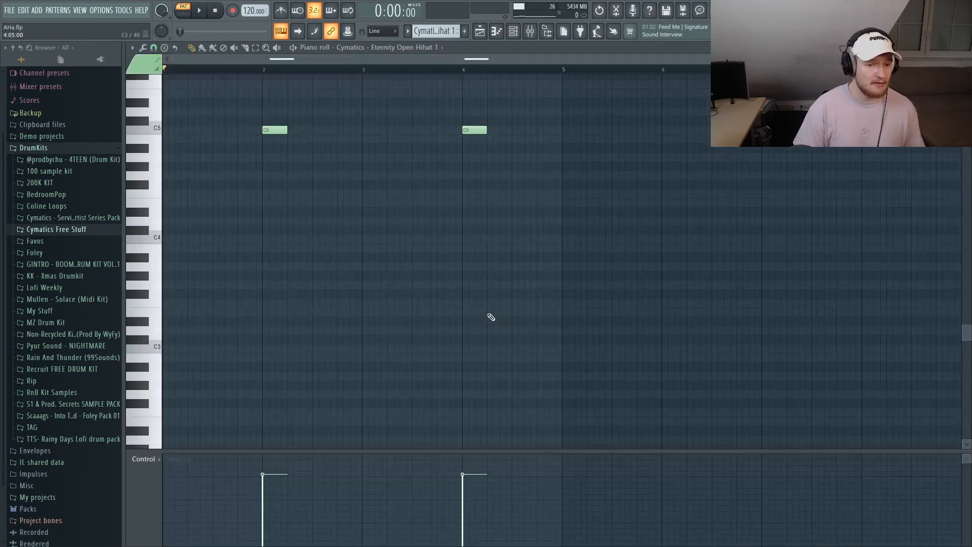
pyautogui.click(197, 11)
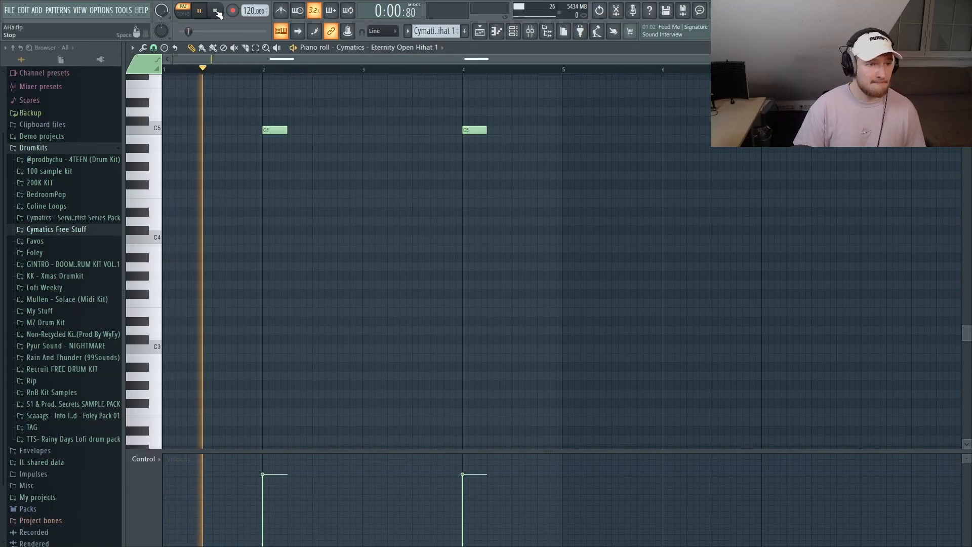
pyautogui.click(219, 11)
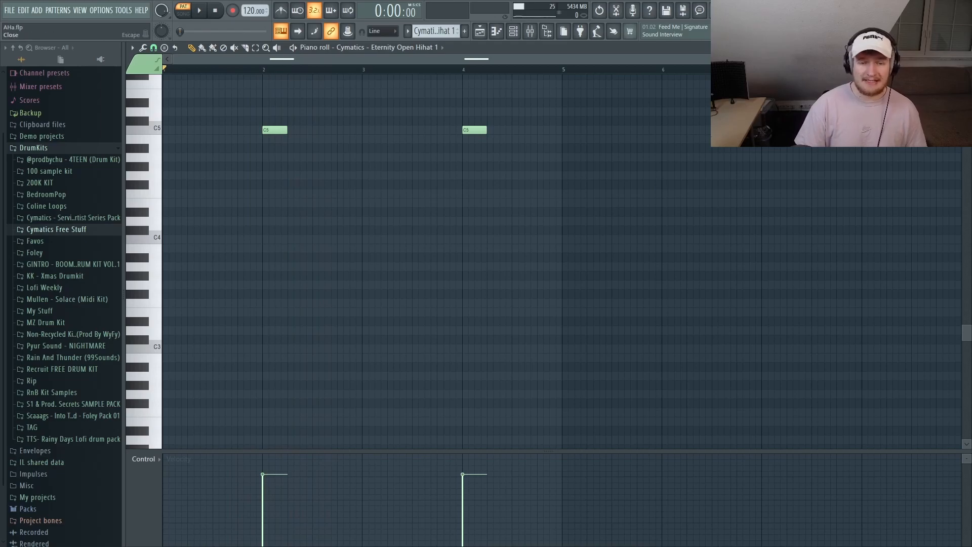
pyautogui.press('Escape')
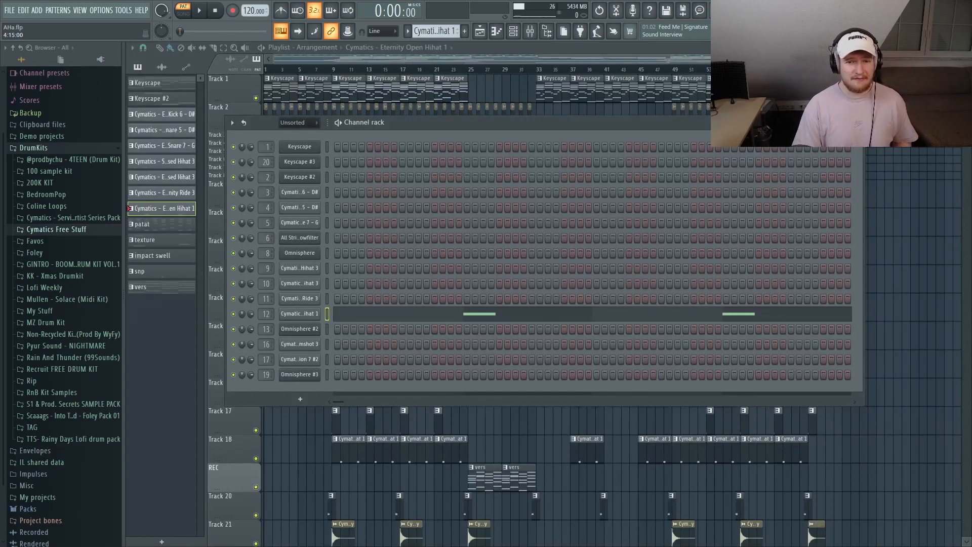
pyautogui.press('Escape')
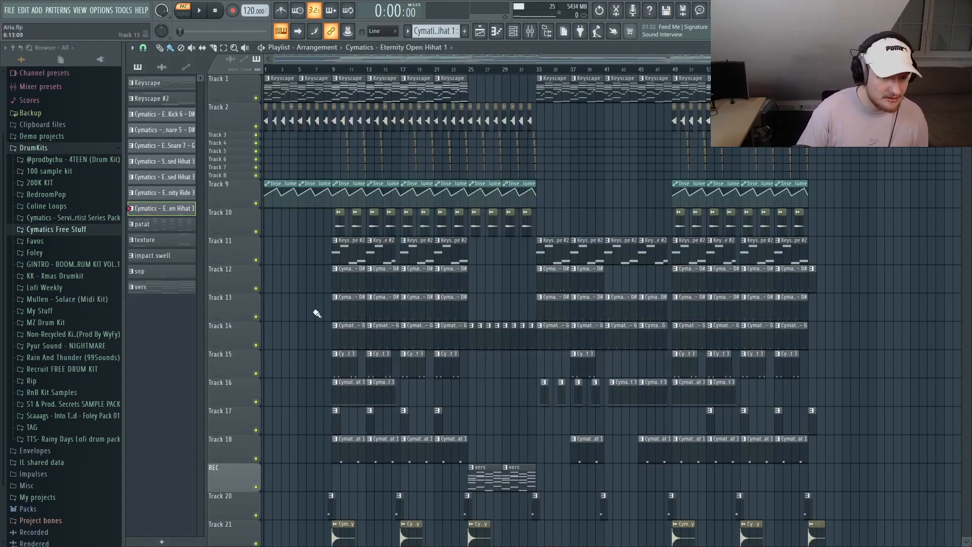
# Examine the drum clips from bar 9 and the impact, reverse FX and filter automation clips on tracks 20 to 25 of the playlist
pyautogui.scroll(3, 317, 314)
pyautogui.scroll(-3, 327, 315)
pyautogui.scroll(2, 335, 317)
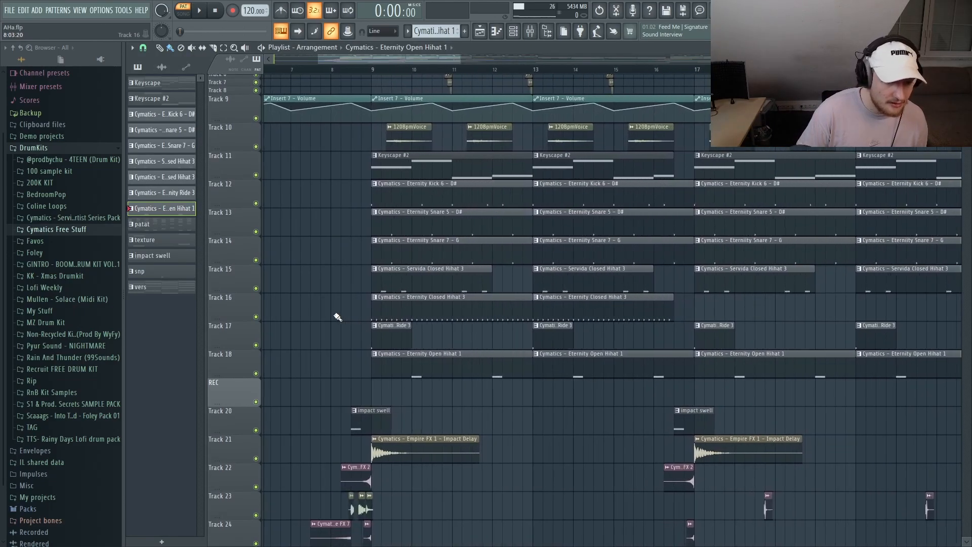
pyautogui.scroll(4, 423, 397)
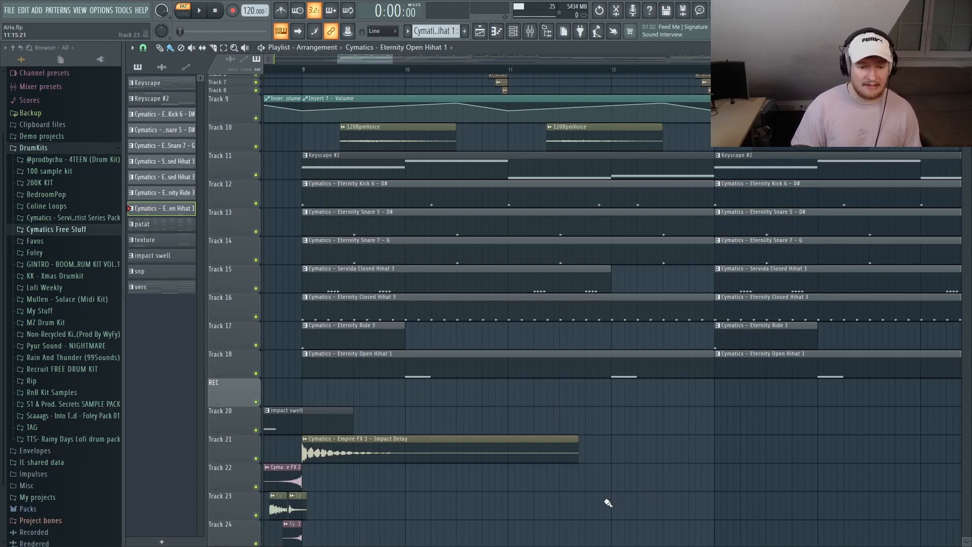
pyautogui.scroll(-2, 608, 502)
pyautogui.scroll(-4, 608, 503)
pyautogui.scroll(-8, 241, 275)
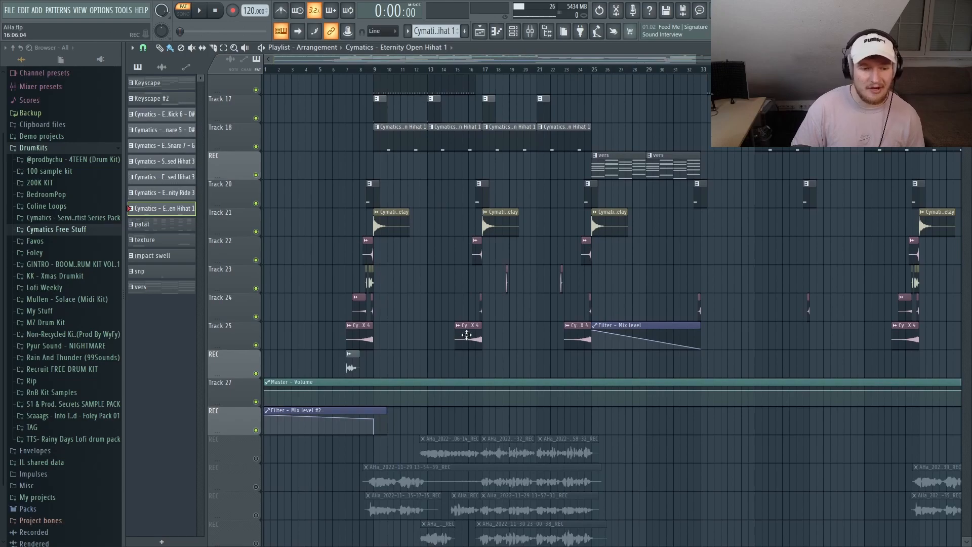
pyautogui.scroll(5, 344, 316)
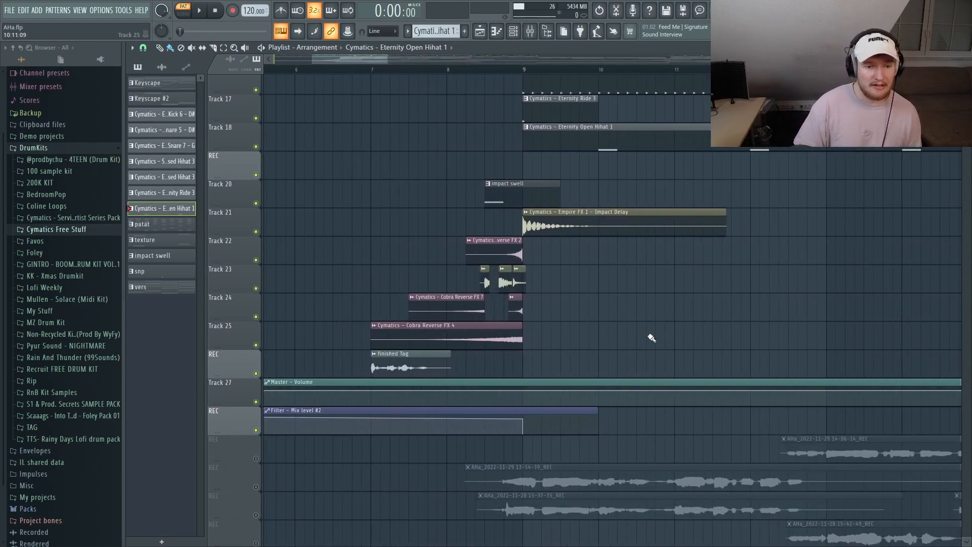
pyautogui.scroll(-1, 617, 295)
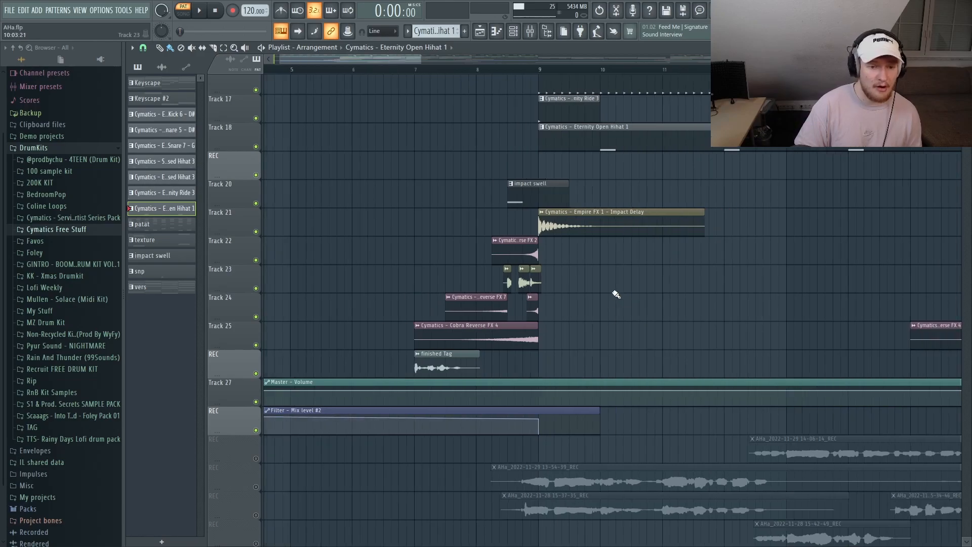
pyautogui.scroll(-3, 617, 294)
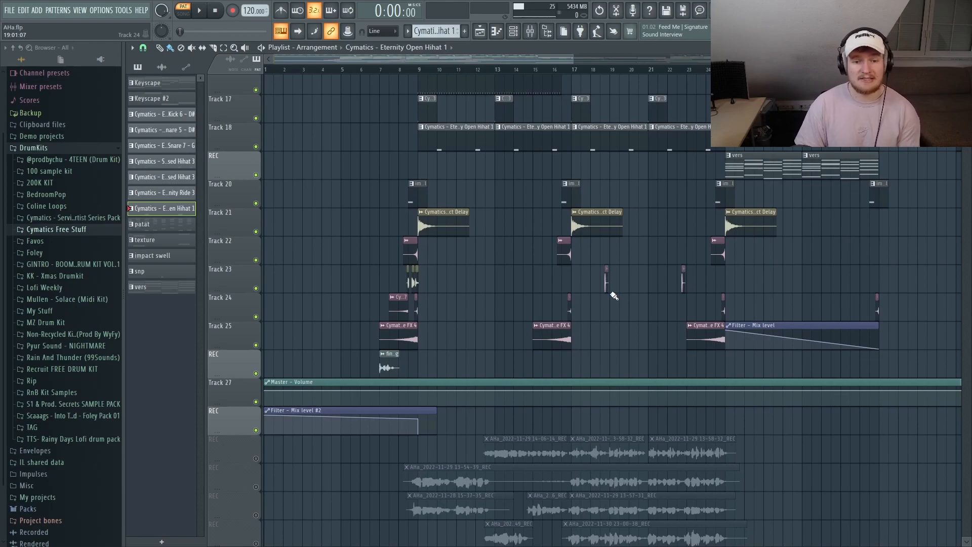
pyautogui.scroll(-3, 601, 327)
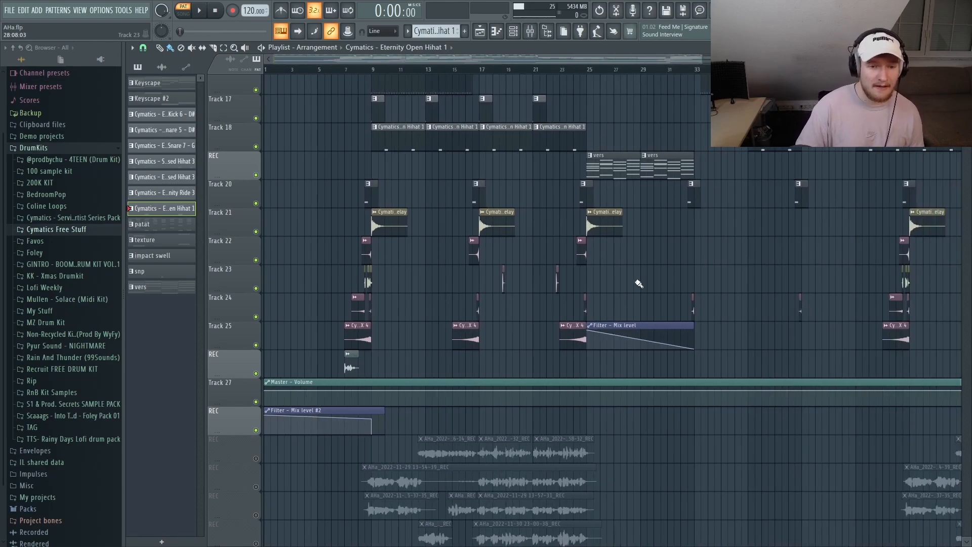
pyautogui.scroll(5, 593, 402)
pyautogui.scroll(4, 510, 391)
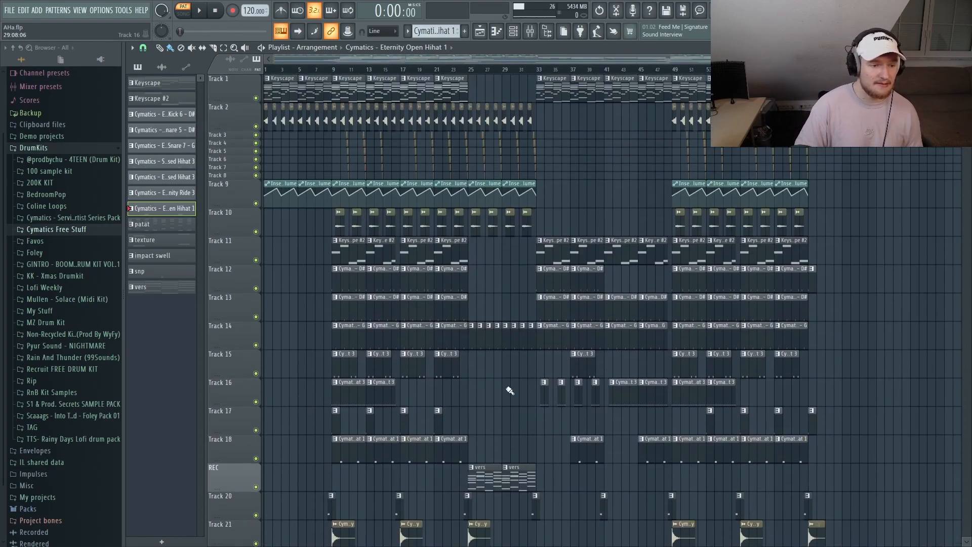
# Play the vers pattern while viewing its Keyscape #3 chords in the piano roll, then stop and return to the playlist
pyautogui.scroll(2, 510, 389)
pyautogui.scroll(-2, 510, 388)
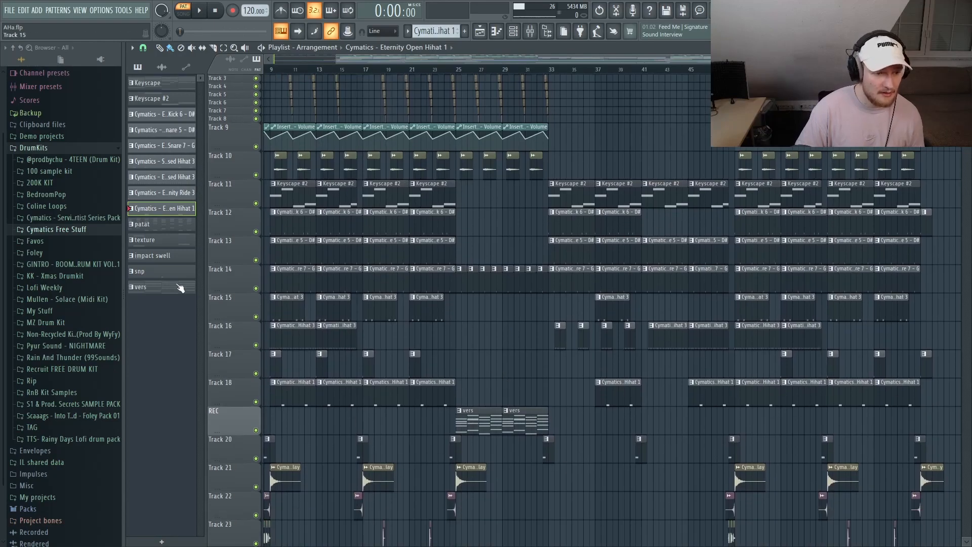
pyautogui.click(170, 287)
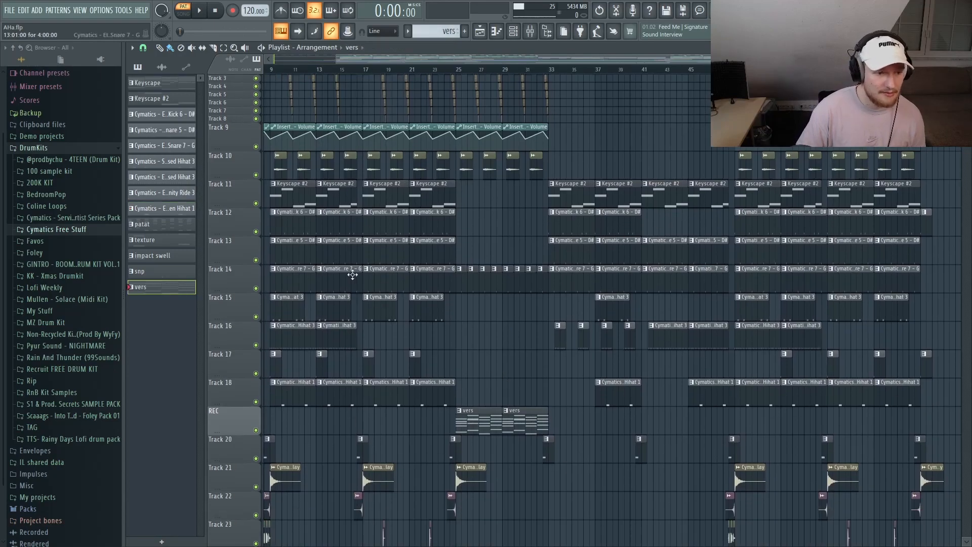
pyautogui.click(203, 10)
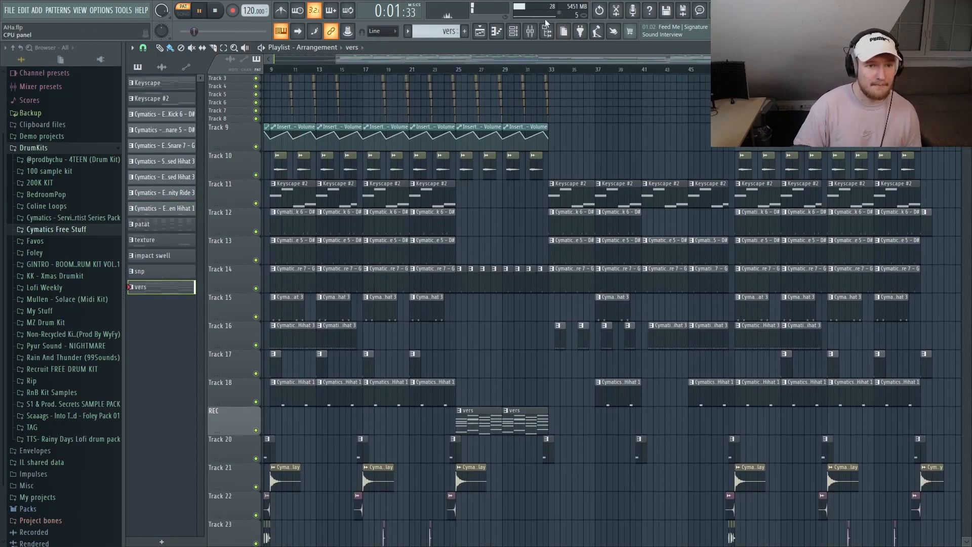
pyautogui.click(523, 31)
pyautogui.click(481, 162)
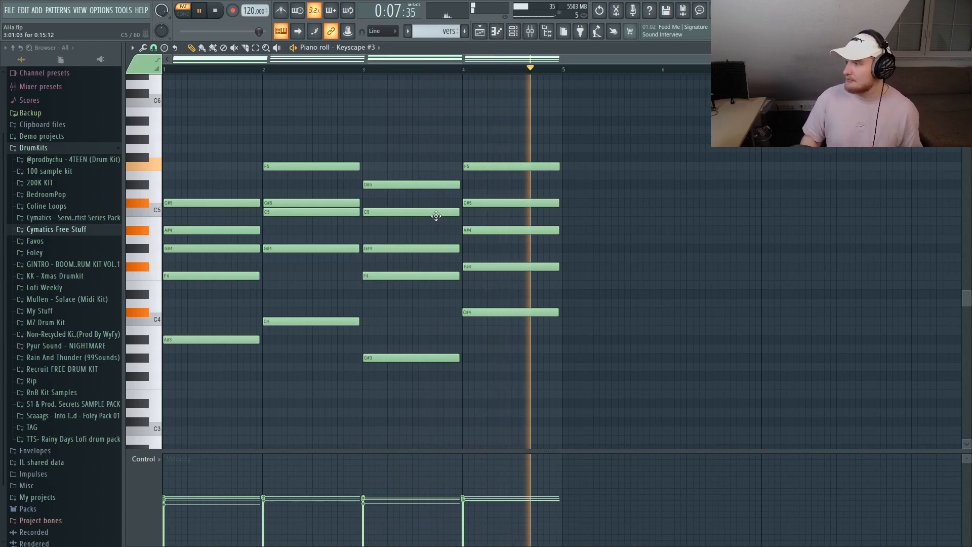
pyautogui.press('space')
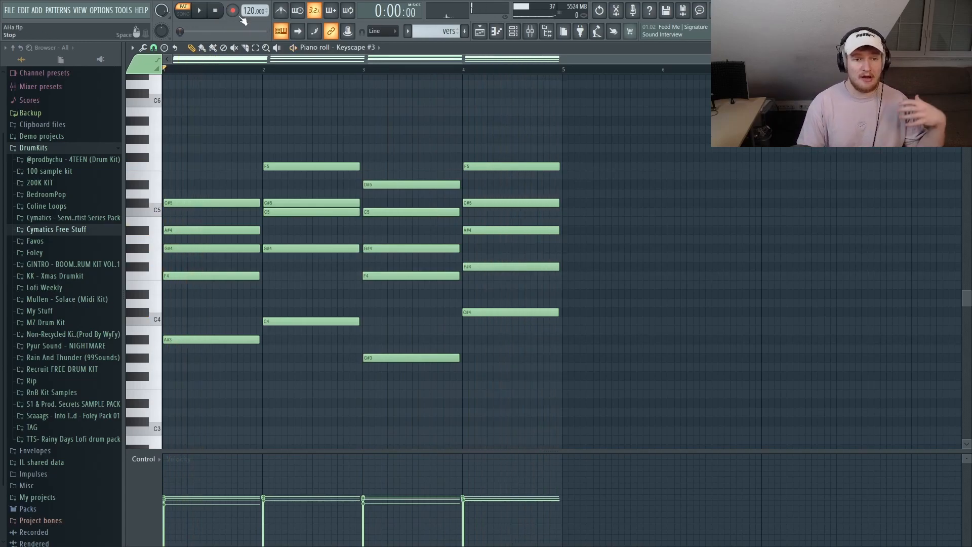
pyautogui.press('F7')
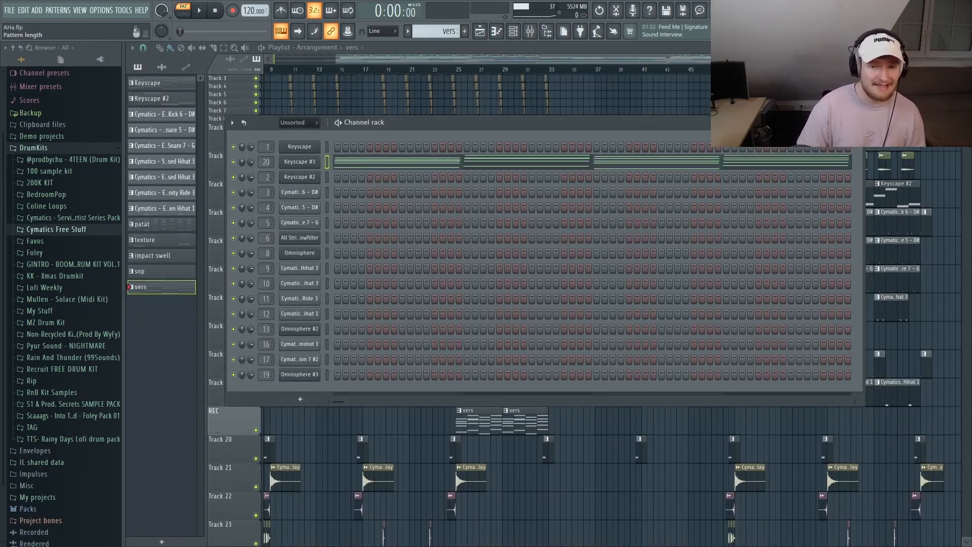
pyautogui.press('F6')
# Open the snp pattern's Cymatics - Eternity Rimshot 3 note in the piano roll, play and stop it, then return to the playlist
pyautogui.scroll(5, 440, 347)
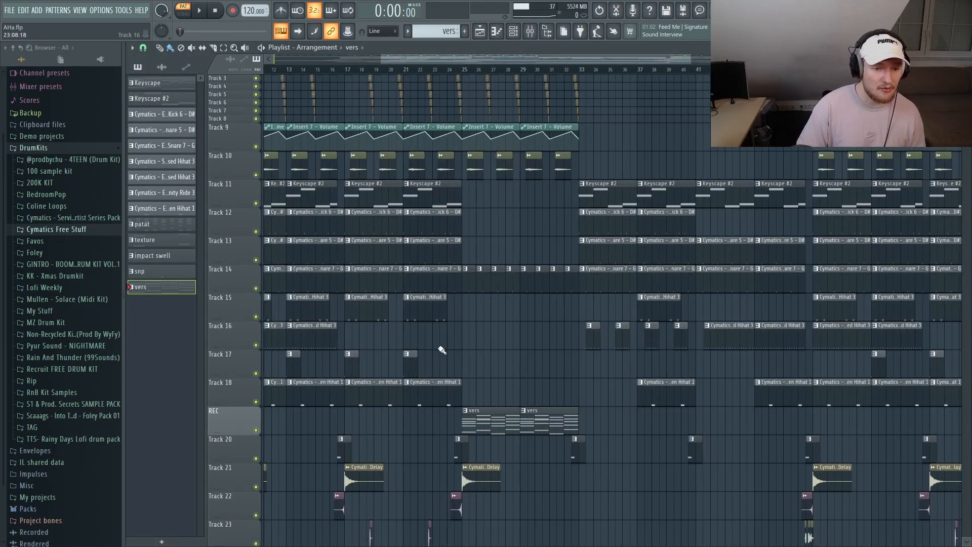
pyautogui.doubleClick(509, 285)
pyautogui.click(200, 11)
pyautogui.click(225, 11)
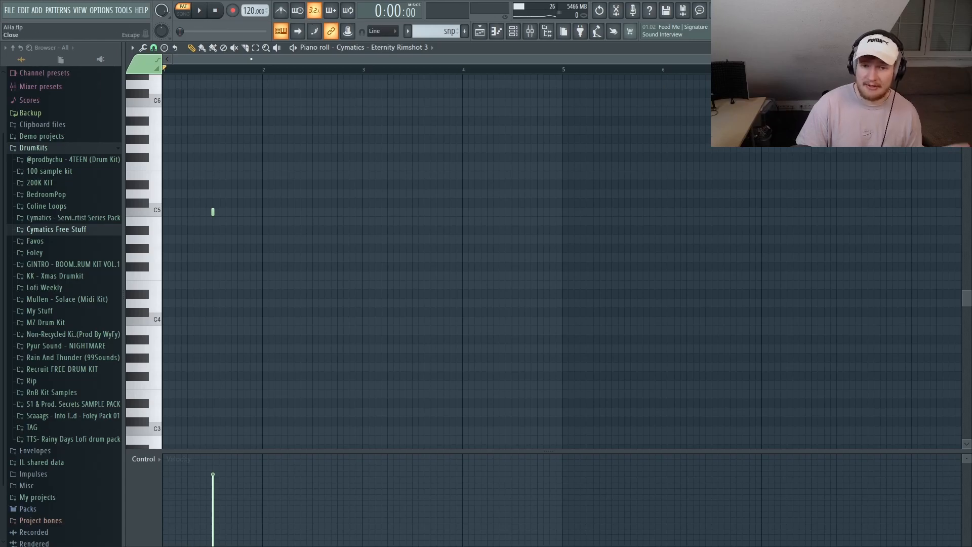
pyautogui.press('F5')
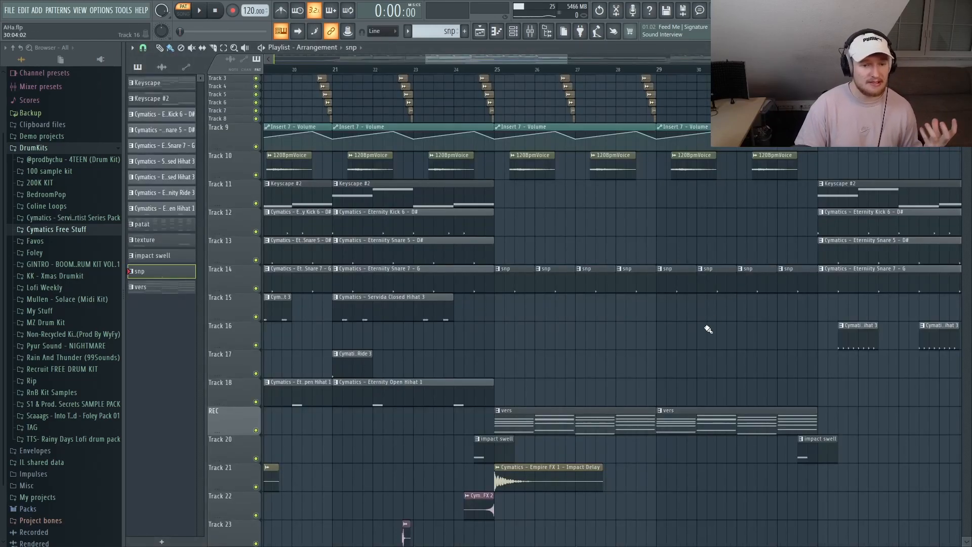
# Examine how the melody, drum, vers and effect clips are arranged across the playlist, especially from bar 25 onwards
pyautogui.scroll(-5, 652, 386)
pyautogui.scroll(-3, 652, 400)
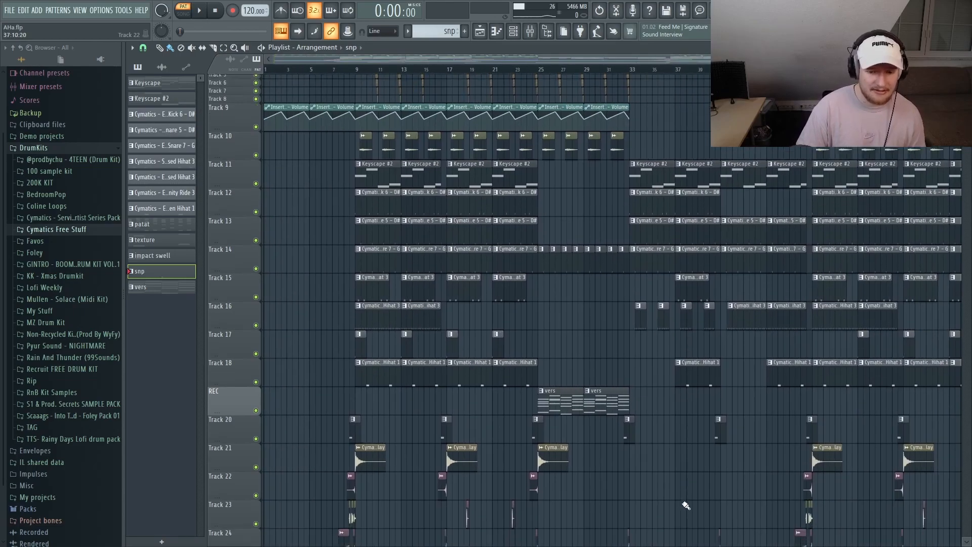
pyautogui.scroll(-2, 652, 413)
pyautogui.scroll(4, 519, 288)
pyautogui.scroll(3, 505, 337)
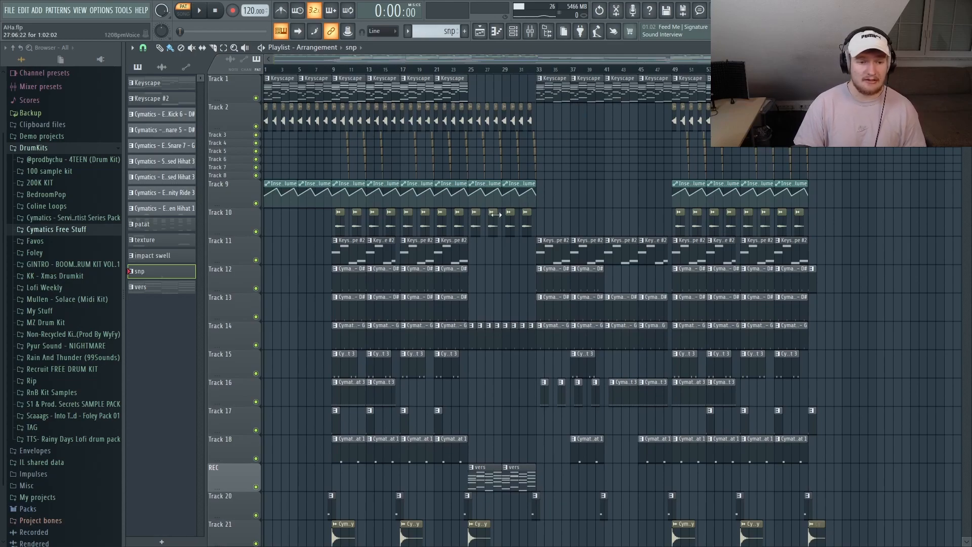
pyautogui.scroll(-3, 557, 252)
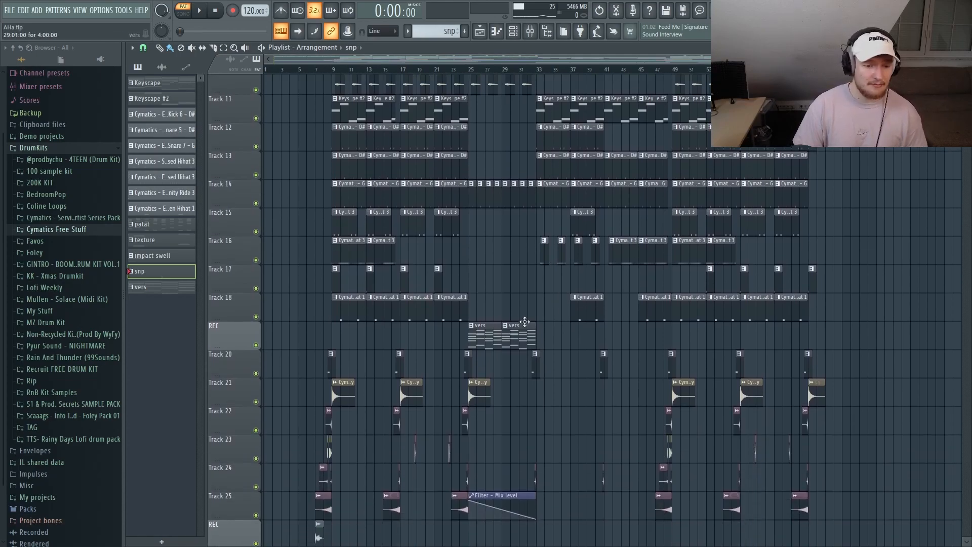
pyautogui.scroll(2, 476, 329)
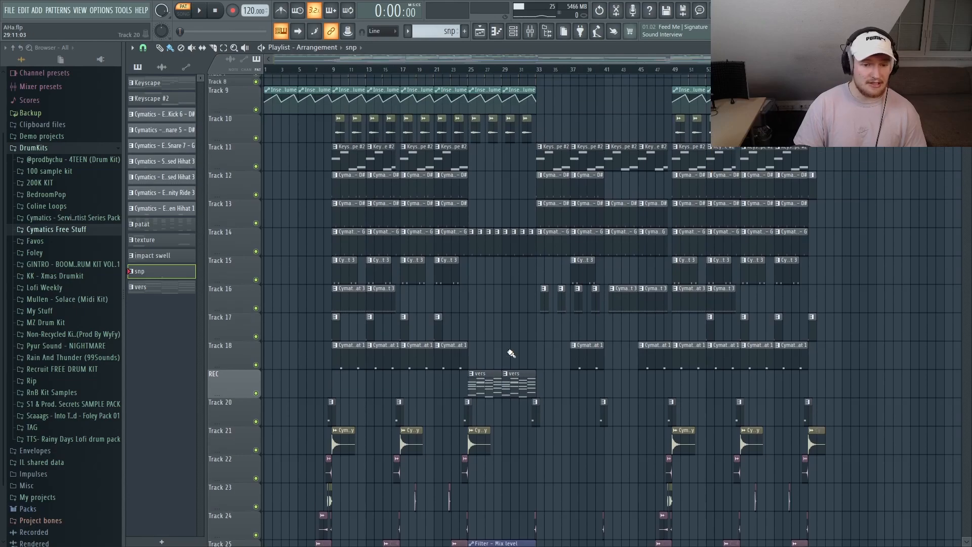
pyautogui.scroll(2, 524, 335)
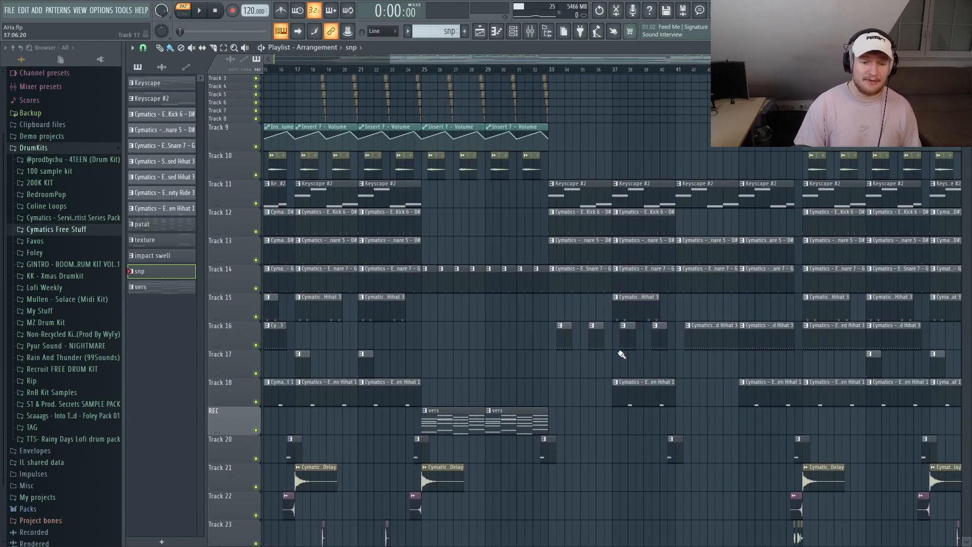
# Examine the Keyscape #2, kick, snare and hi-hat clips between bars 33 and 49 of the playlist
pyautogui.scroll(3, 595, 440)
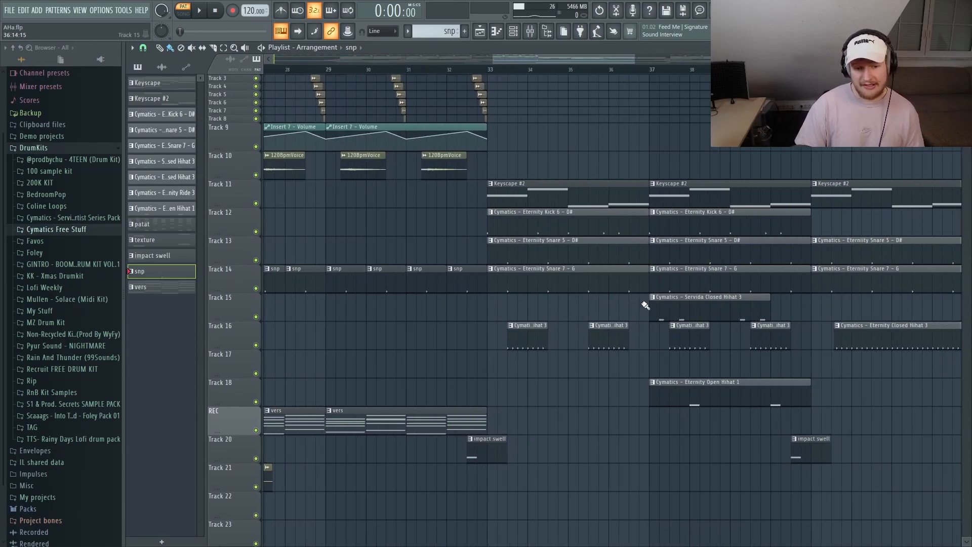
pyautogui.scroll(-3, 571, 356)
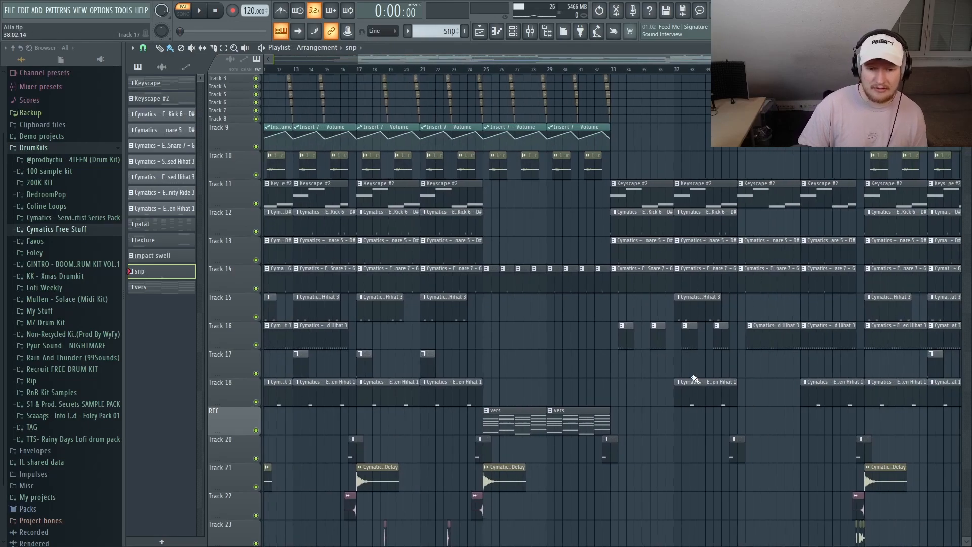
pyautogui.scroll(2, 767, 369)
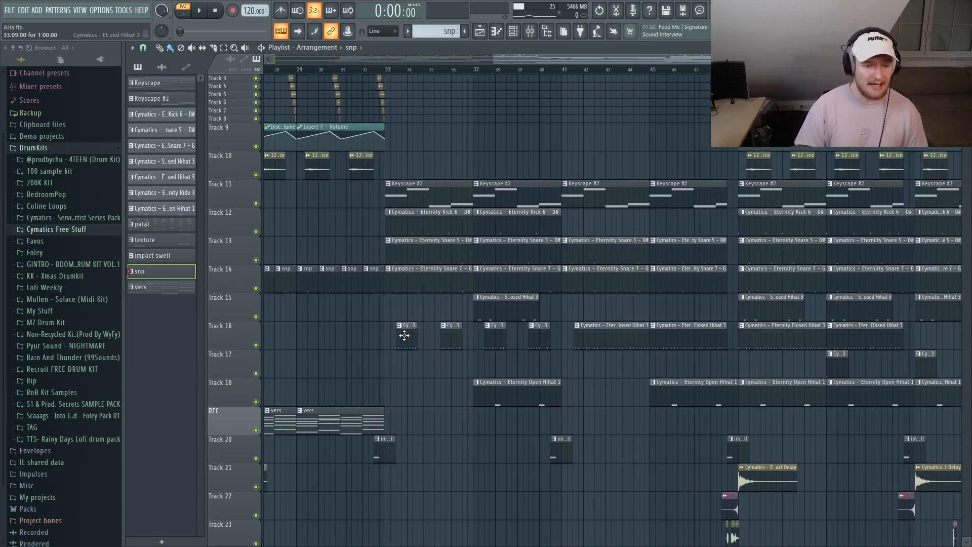
pyautogui.scroll(3, 425, 354)
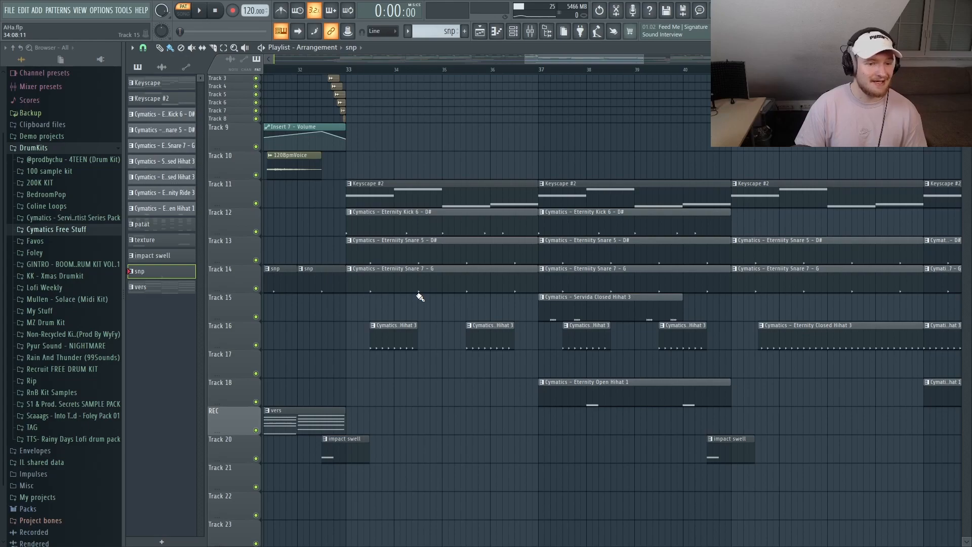
pyautogui.scroll(-3, 430, 396)
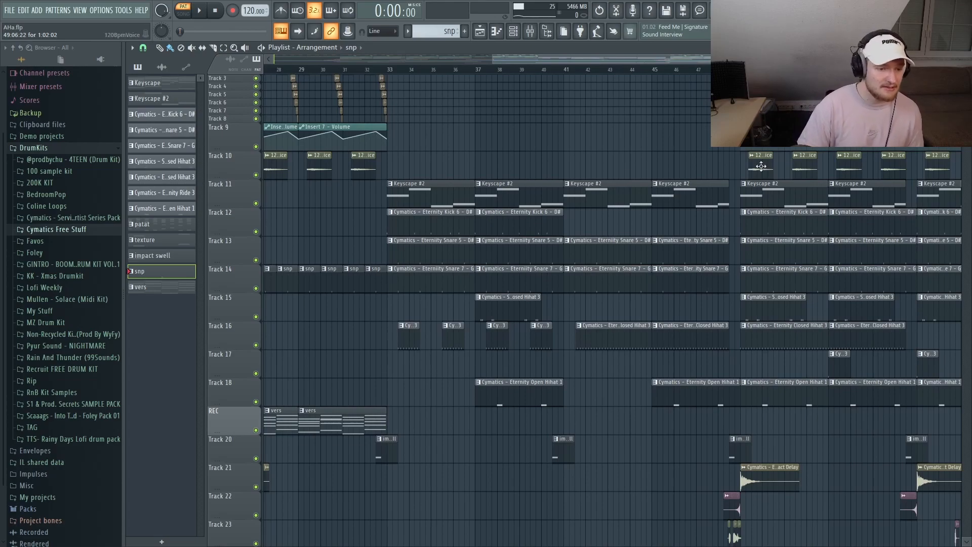
# Solo the closed hi-hat clips on track 16 and enable tracks 11 to 14 alongside them
pyautogui.rightClick(256, 345)
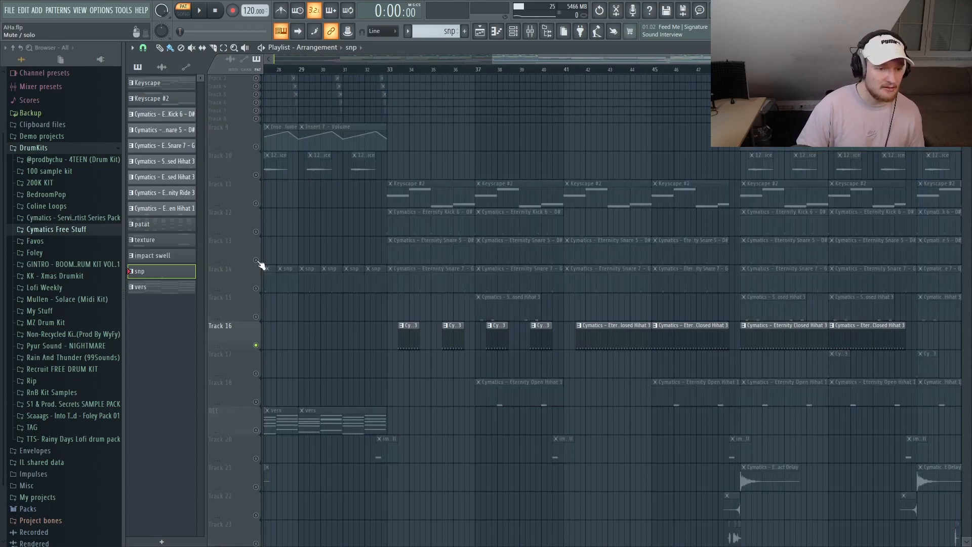
pyautogui.click(256, 261)
pyautogui.click(255, 288)
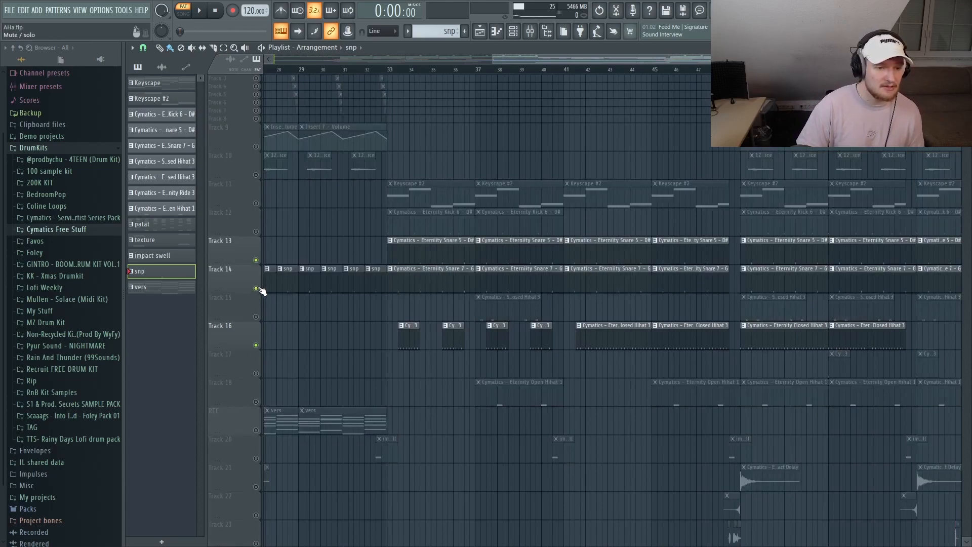
pyautogui.click(256, 232)
pyautogui.click(256, 203)
# Play the isolated bass and drum tracks from bar 33, then stop playback and re-enable all the other tracks
pyautogui.click(394, 71)
pyautogui.press('space')
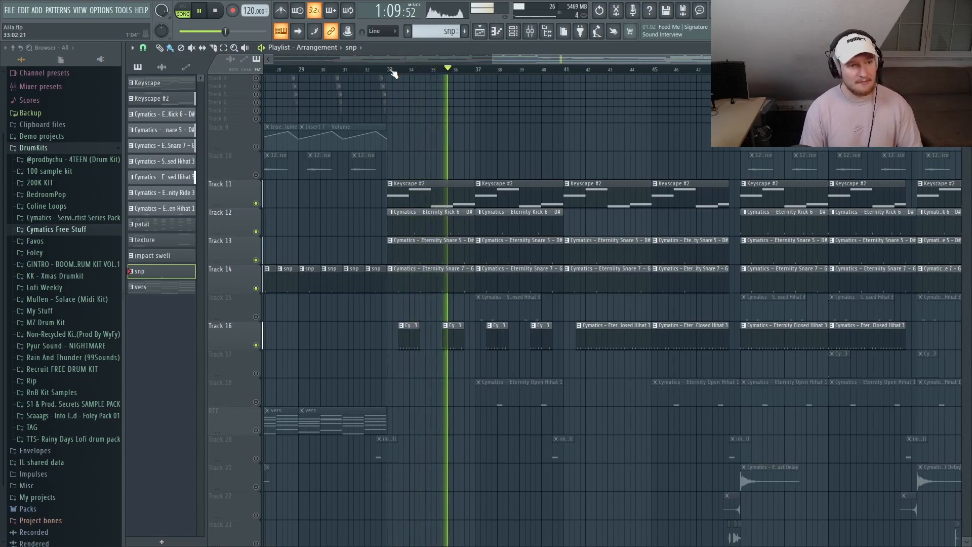
pyautogui.click(226, 17)
pyautogui.rightClick(257, 345)
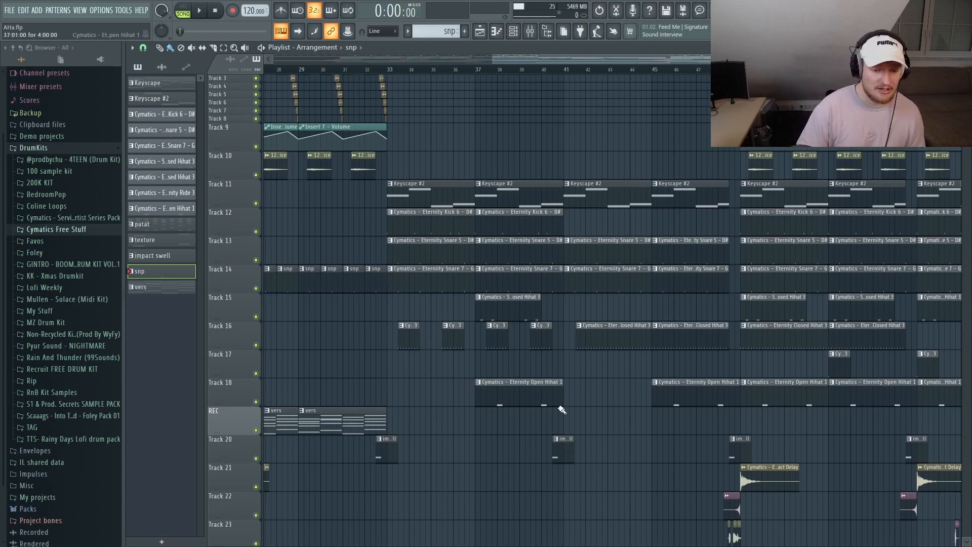
# Examine the full arrangement from track 1 down to the Master - Volume automation on track 27
pyautogui.scroll(-3, 557, 400)
pyautogui.scroll(-4, 562, 500)
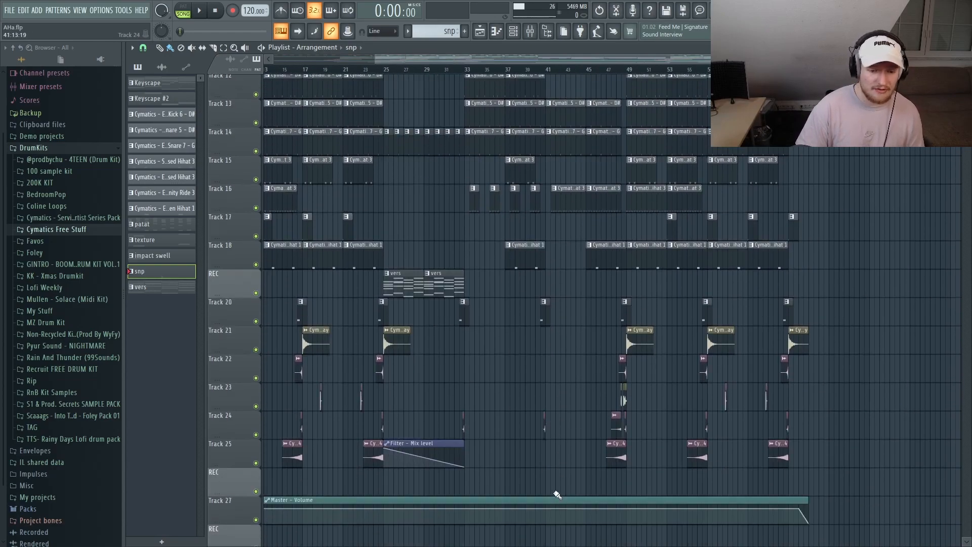
pyautogui.scroll(7, 552, 495)
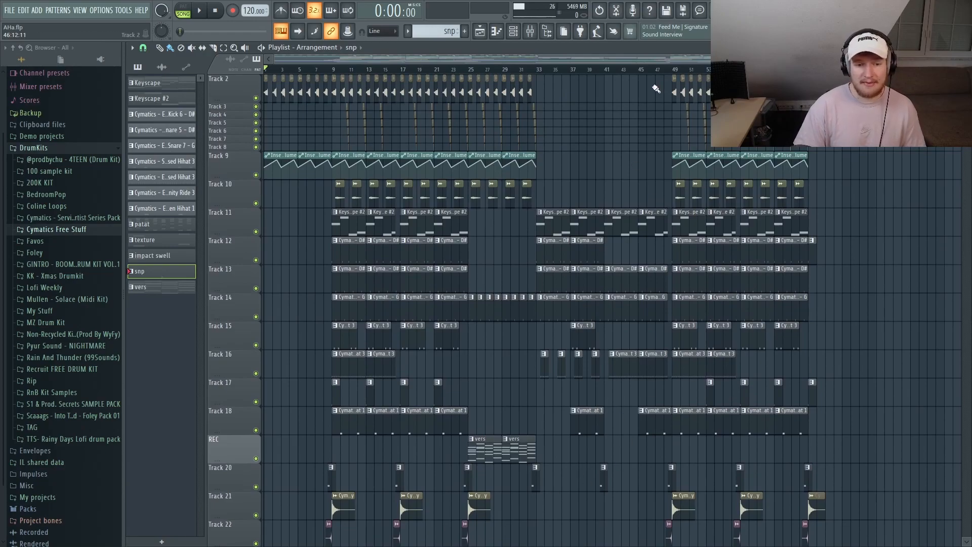
pyautogui.scroll(1, 656, 198)
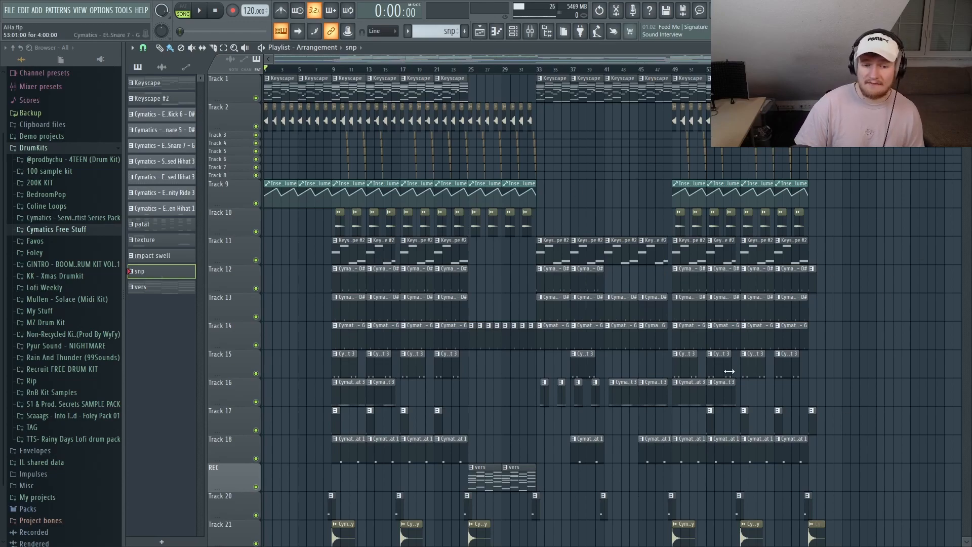
# Unmute the nine vocal recording tracks below the Filter - Mix level #2 automation, plus track 38
pyautogui.scroll(-8, 858, 355)
pyautogui.scroll(-1, 858, 355)
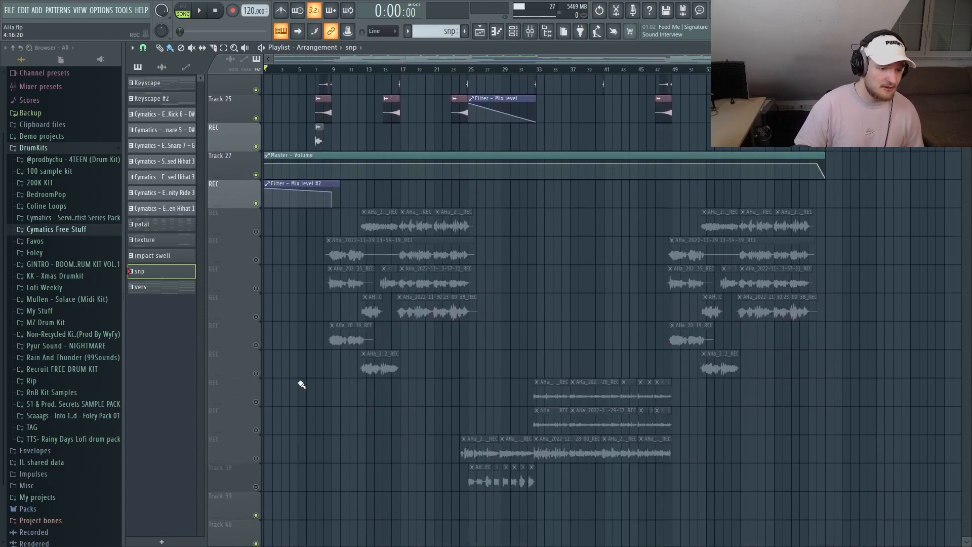
pyautogui.click(256, 232)
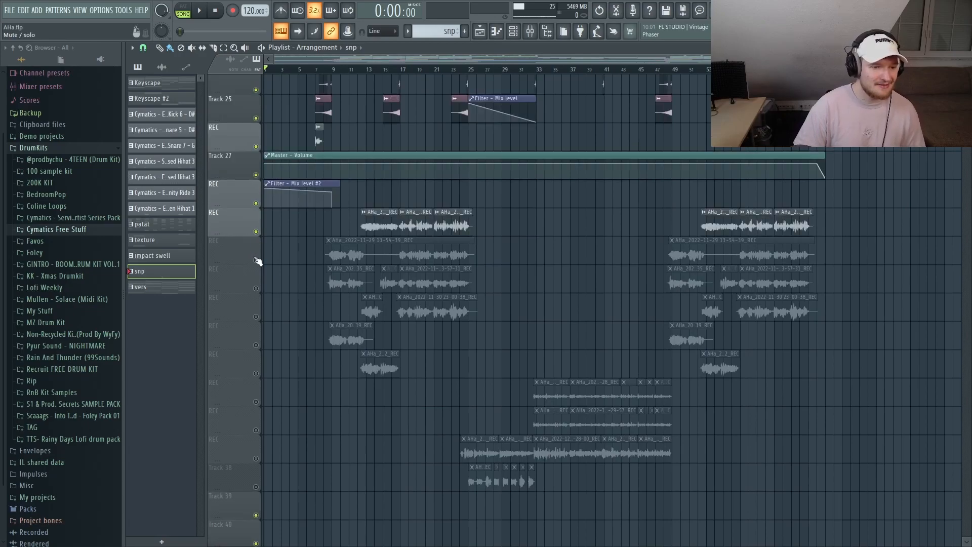
pyautogui.click(256, 260)
pyautogui.click(256, 288)
pyautogui.click(256, 317)
pyautogui.click(256, 345)
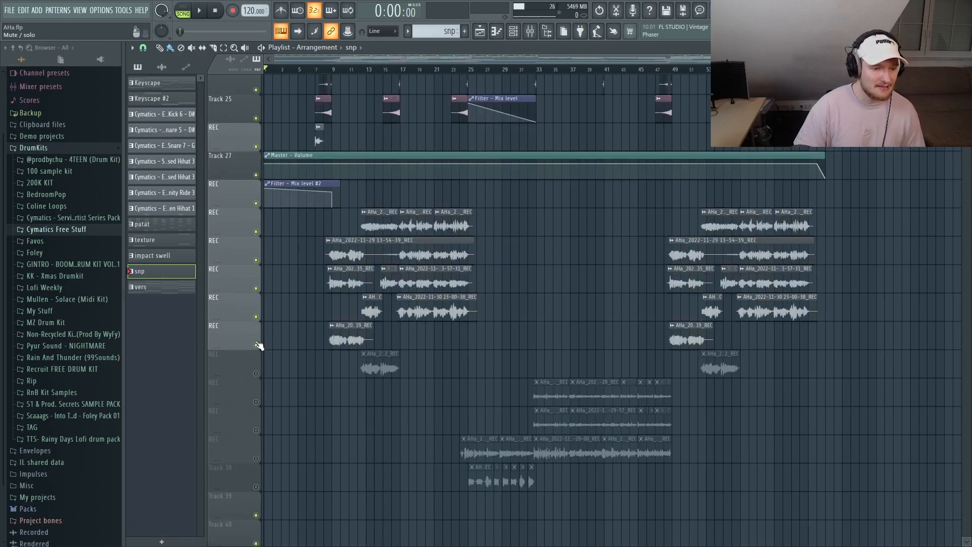
pyautogui.click(256, 373)
pyautogui.click(256, 402)
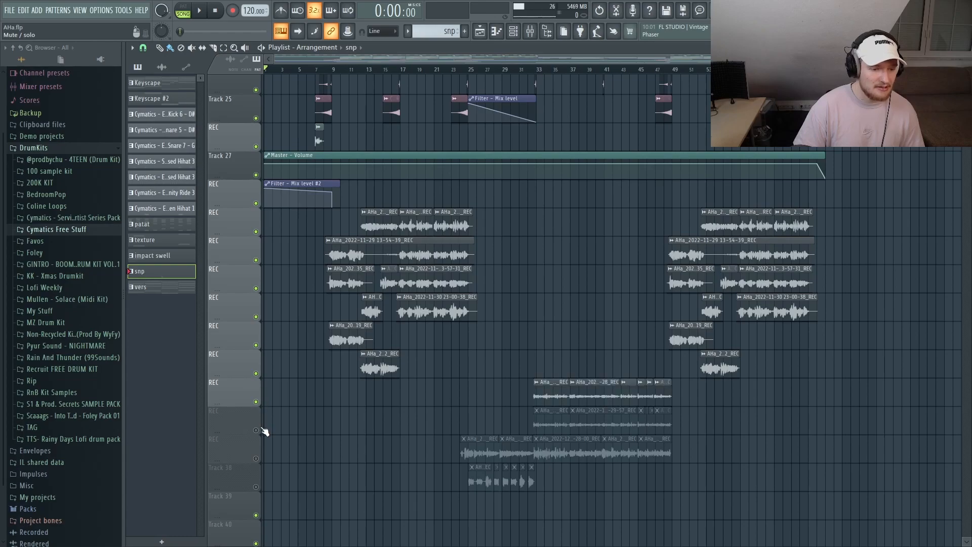
pyautogui.click(256, 430)
pyautogui.click(256, 458)
pyautogui.click(256, 487)
# Play the song with the vocals enabled from about bar 7, then stop playback
pyautogui.scroll(5, 519, 403)
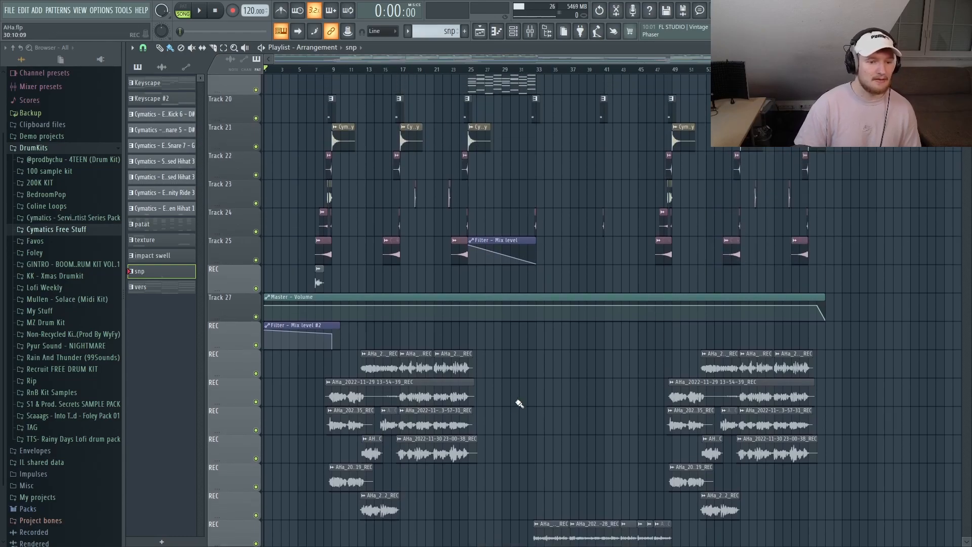
pyautogui.scroll(7, 520, 404)
pyautogui.click(319, 69)
pyautogui.press('space')
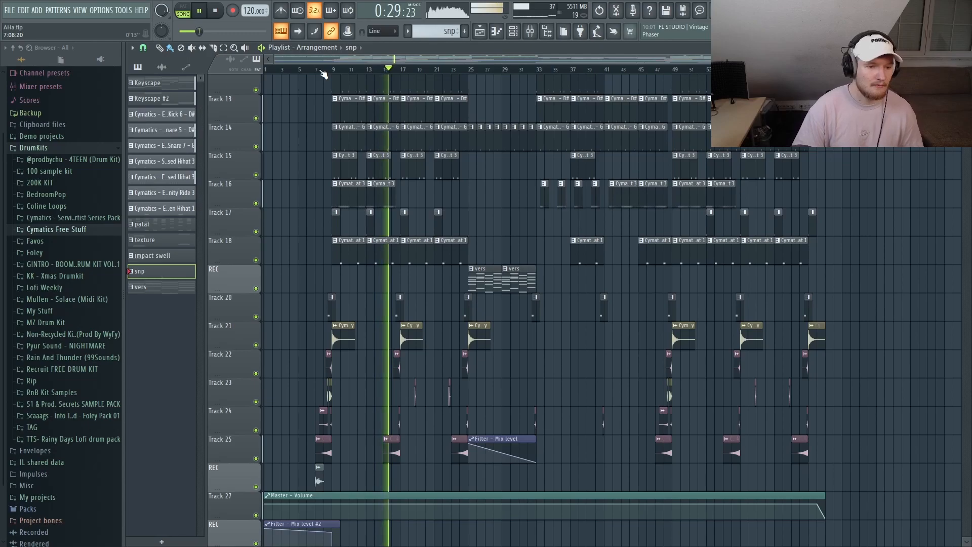
pyautogui.click(216, 11)
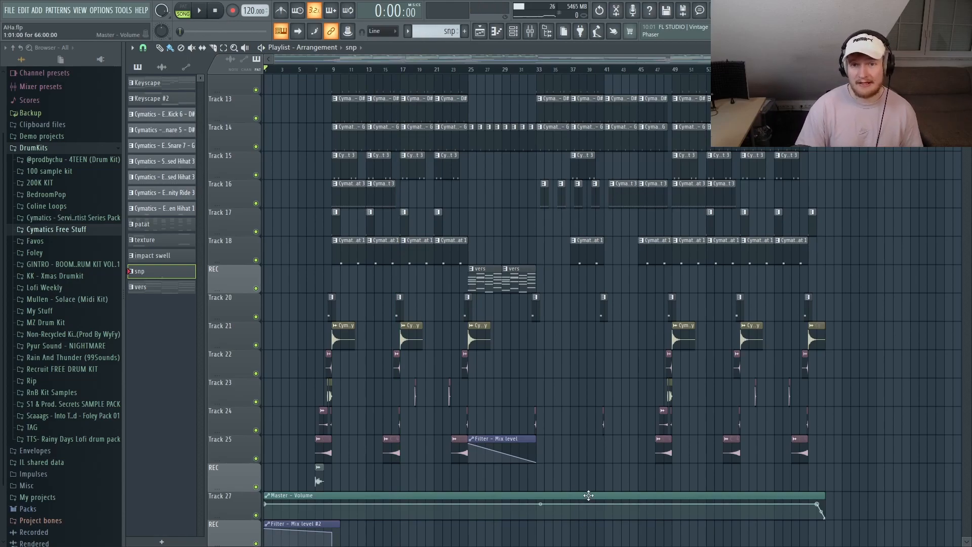
# Examine the vocal recording clips down to track 38, then return to the first tracks of the playlist
pyautogui.scroll(-5, 878, 449)
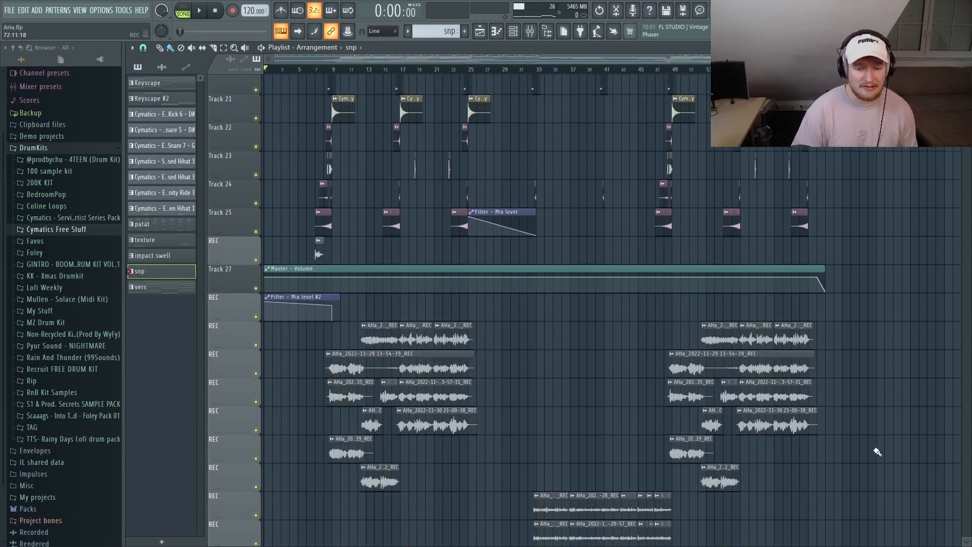
pyautogui.scroll(-4, 878, 451)
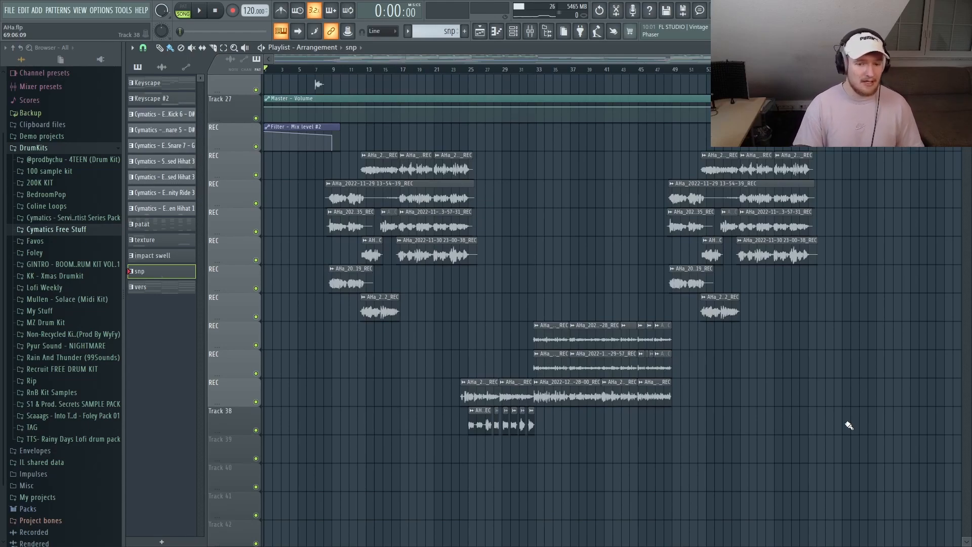
pyautogui.scroll(12, 849, 425)
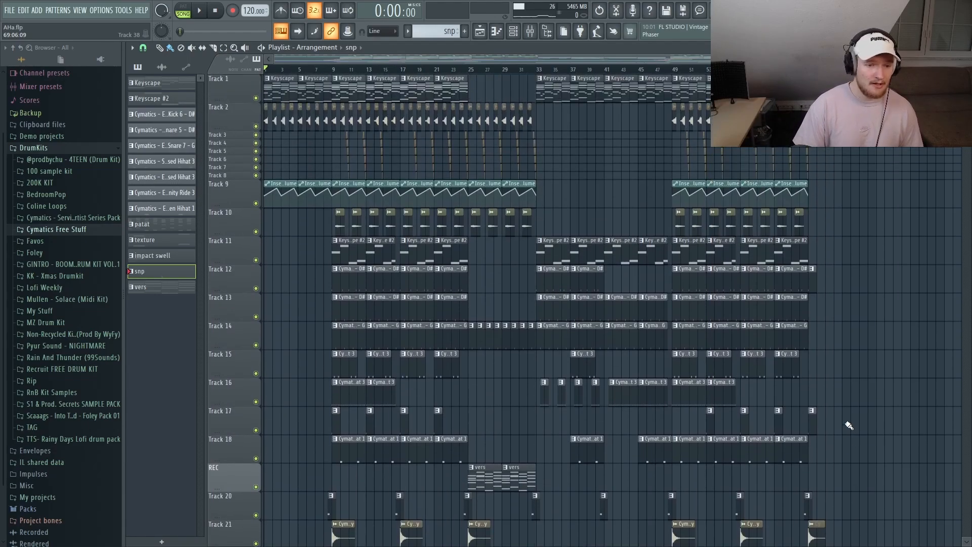